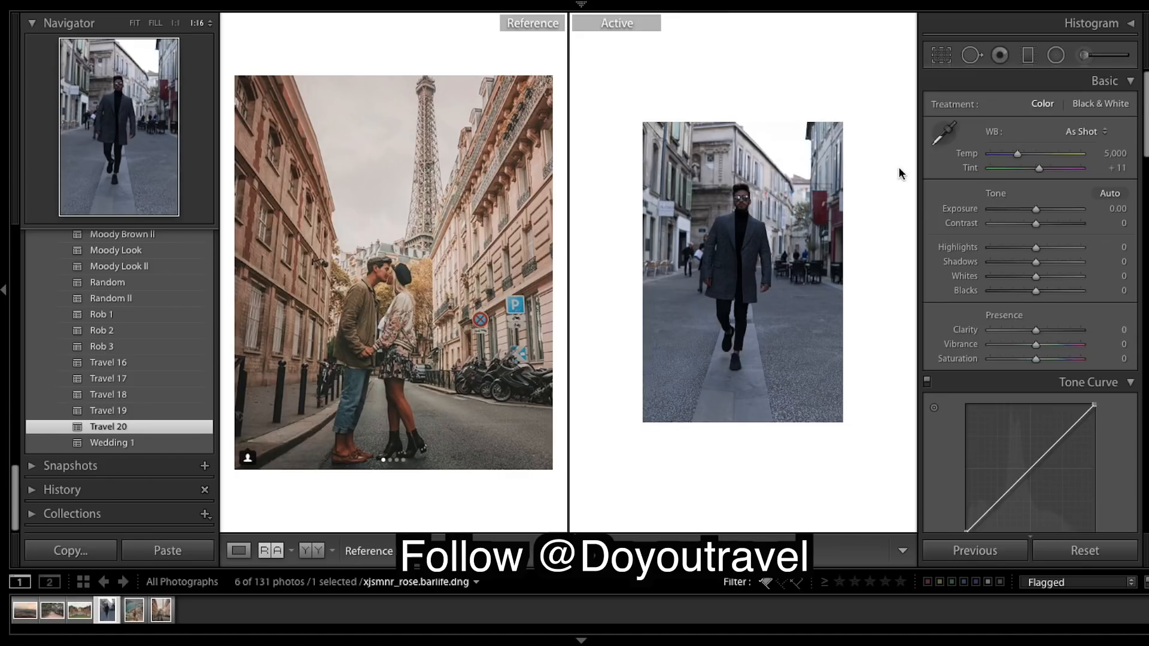
Step: Set the street portrait's Temp to 6,394, Exposure to +0.25, Contrast to −65, Highlights to +49, Shadows to +79 and Whites to −90
{"action": "left_click", "coordinate": [1030, 154]}
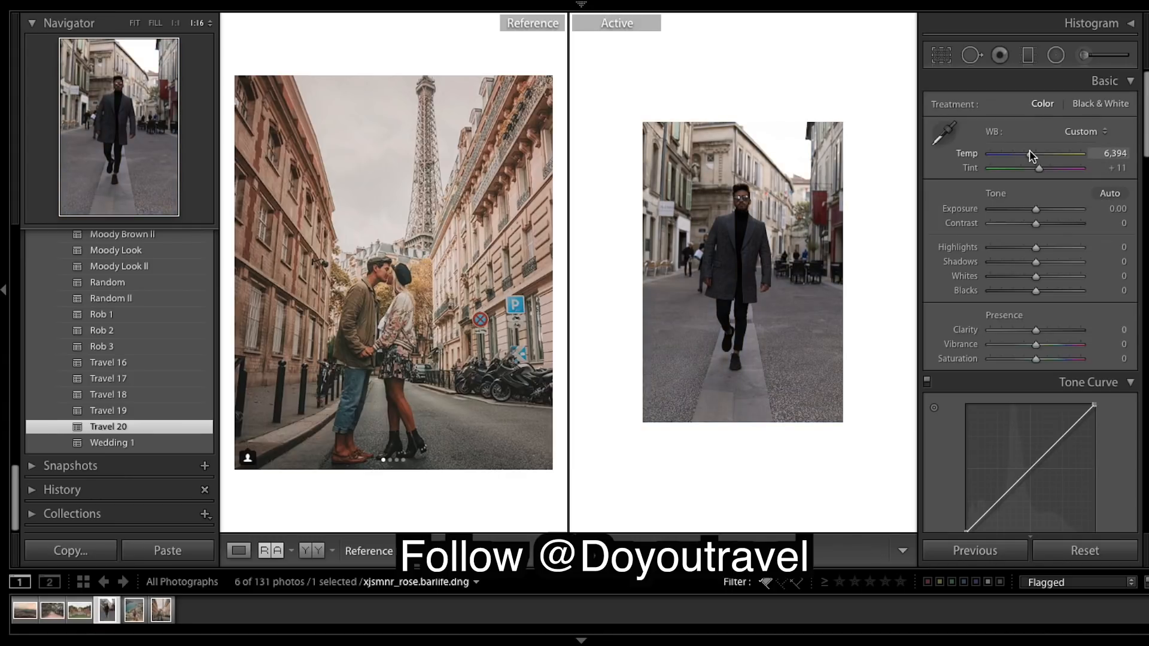
{"action": "left_click_drag", "start_coordinate": [1041, 172], "coordinate": [1040, 168]}
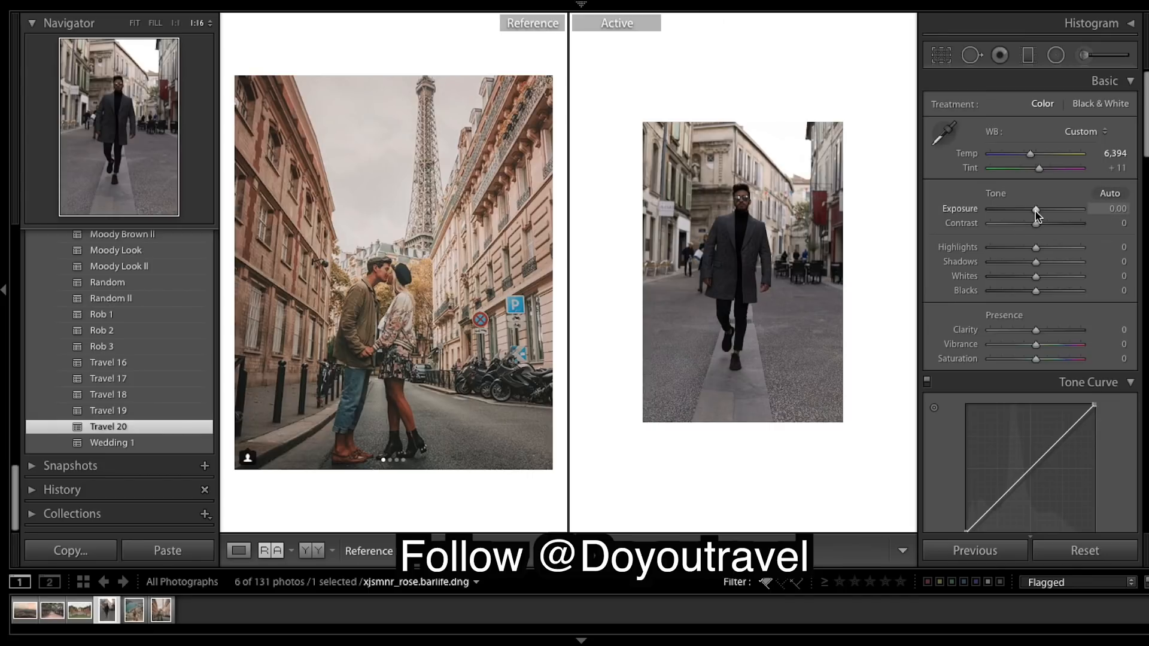
{"action": "left_click_drag", "start_coordinate": [1036, 210], "coordinate": [1009, 230]}
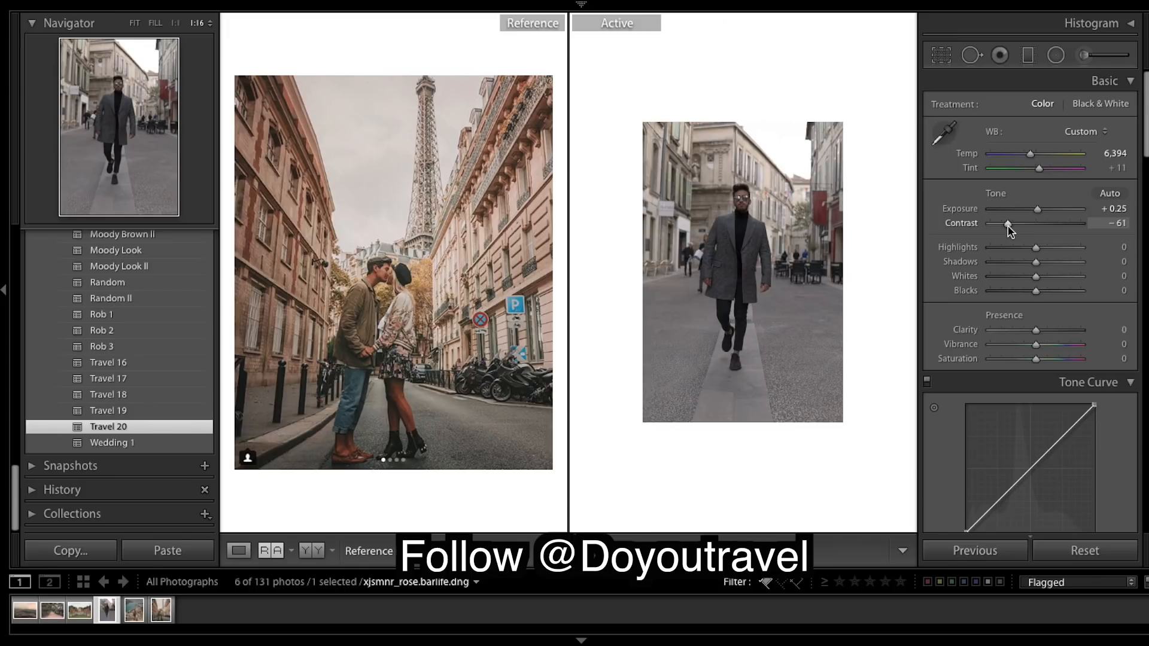
{"action": "left_click_drag", "start_coordinate": [1008, 226], "coordinate": [1008, 226]}
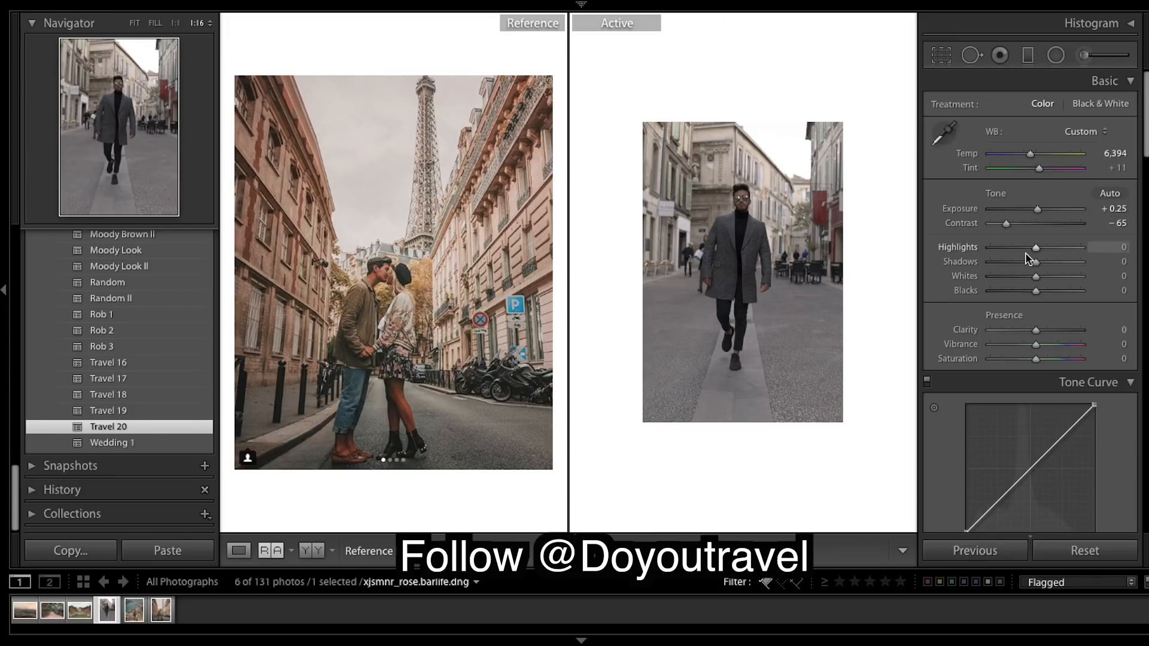
{"action": "left_click_drag", "start_coordinate": [1036, 248], "coordinate": [1061, 256]}
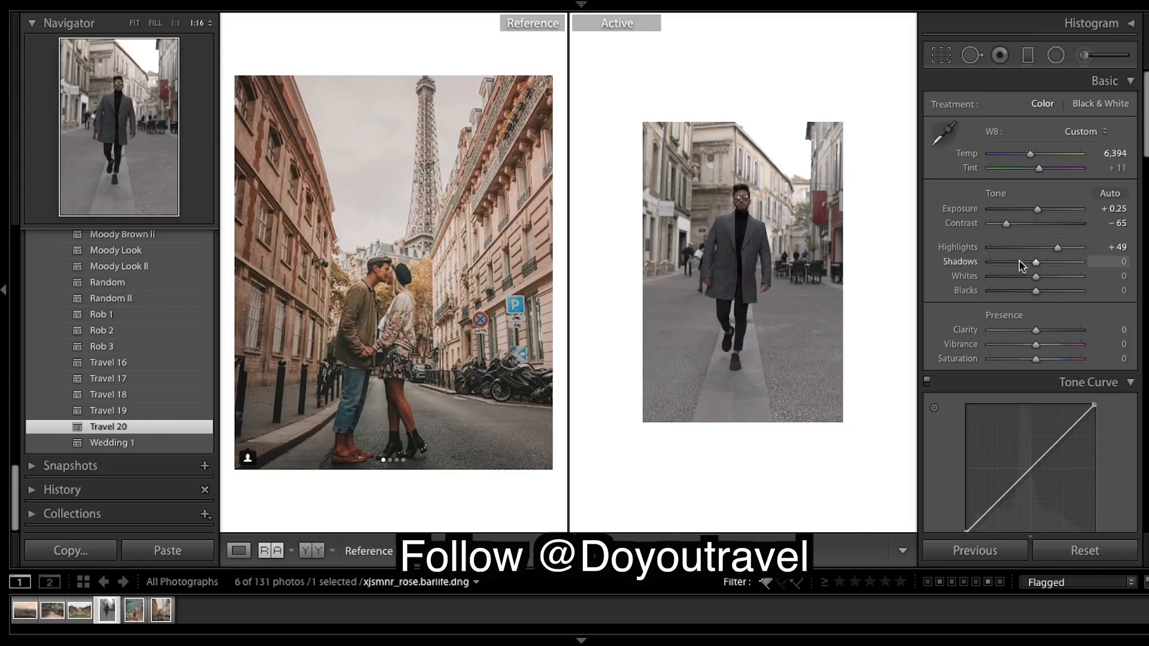
{"action": "left_click_drag", "start_coordinate": [1037, 262], "coordinate": [996, 281]}
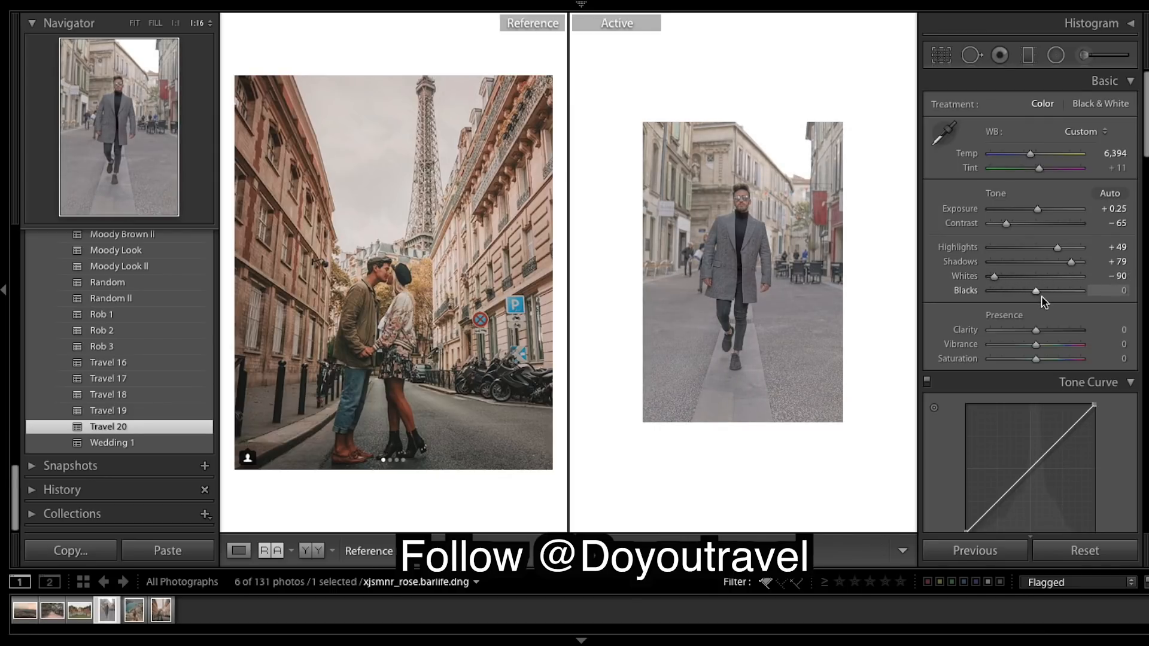
Step: Set the photo's Vibrance to +18 and Saturation to −9
{"action": "scroll", "coordinate": [1037, 295], "scroll_direction": "down", "scroll_amount": 5}
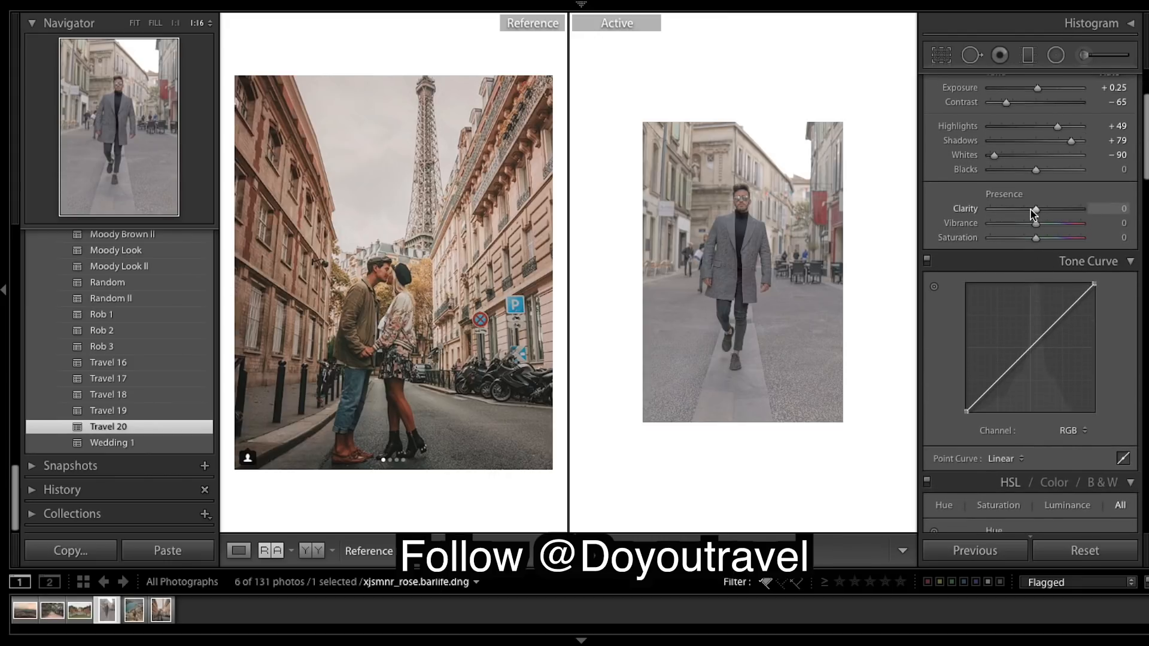
{"action": "left_click_drag", "start_coordinate": [1036, 223], "coordinate": [1043, 227]}
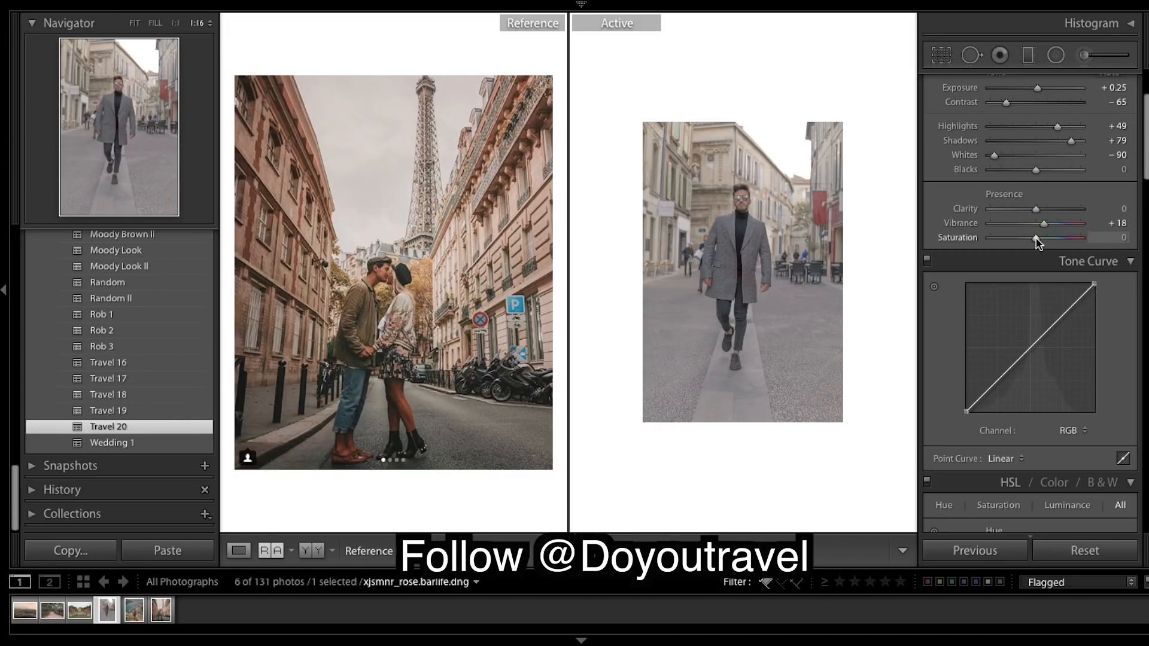
{"action": "left_click_drag", "start_coordinate": [1036, 238], "coordinate": [1032, 245]}
Step: Shape the RGB point curve into a faded S-curve with raised blacks, lowered whites and added shadow, midtone and highlight points
{"action": "left_click", "coordinate": [1029, 347]}
{"action": "left_click", "coordinate": [1062, 317]}
{"action": "mouse_move", "coordinate": [996, 381]}
{"action": "left_mouse_down"}
{"action": "mouse_move", "coordinate": [968, 405]}
{"action": "mouse_move", "coordinate": [998, 384]}
{"action": "left_mouse_up"}
{"action": "left_click_drag", "start_coordinate": [1095, 284], "coordinate": [1096, 295]}
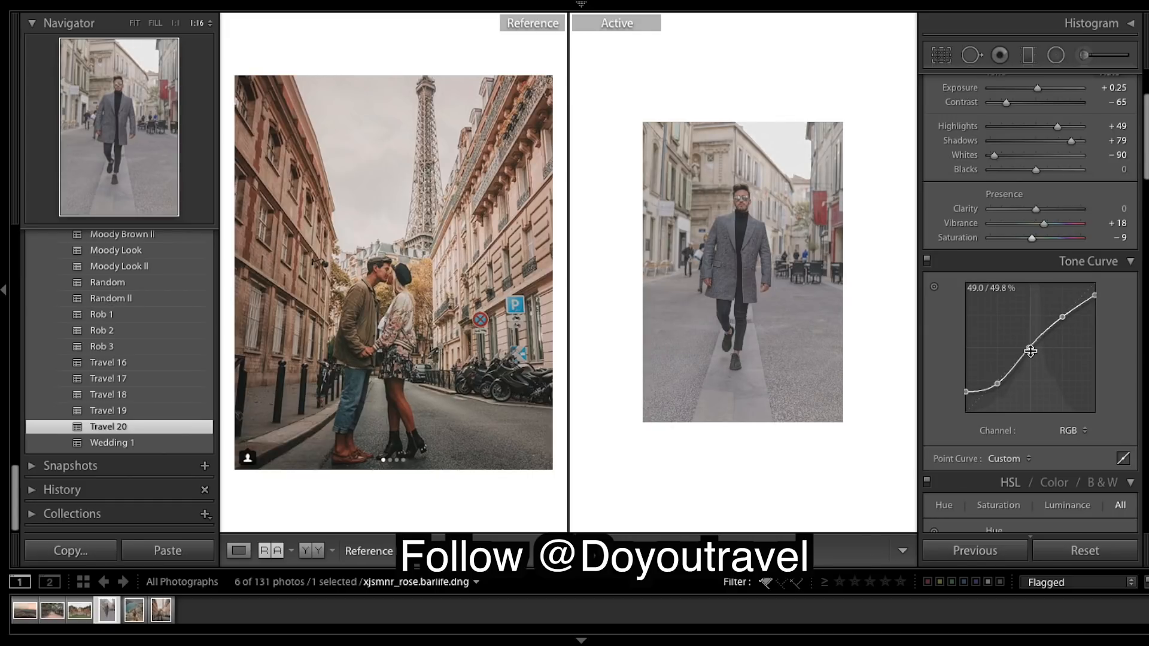
{"action": "left_click_drag", "start_coordinate": [1030, 349], "coordinate": [1032, 350]}
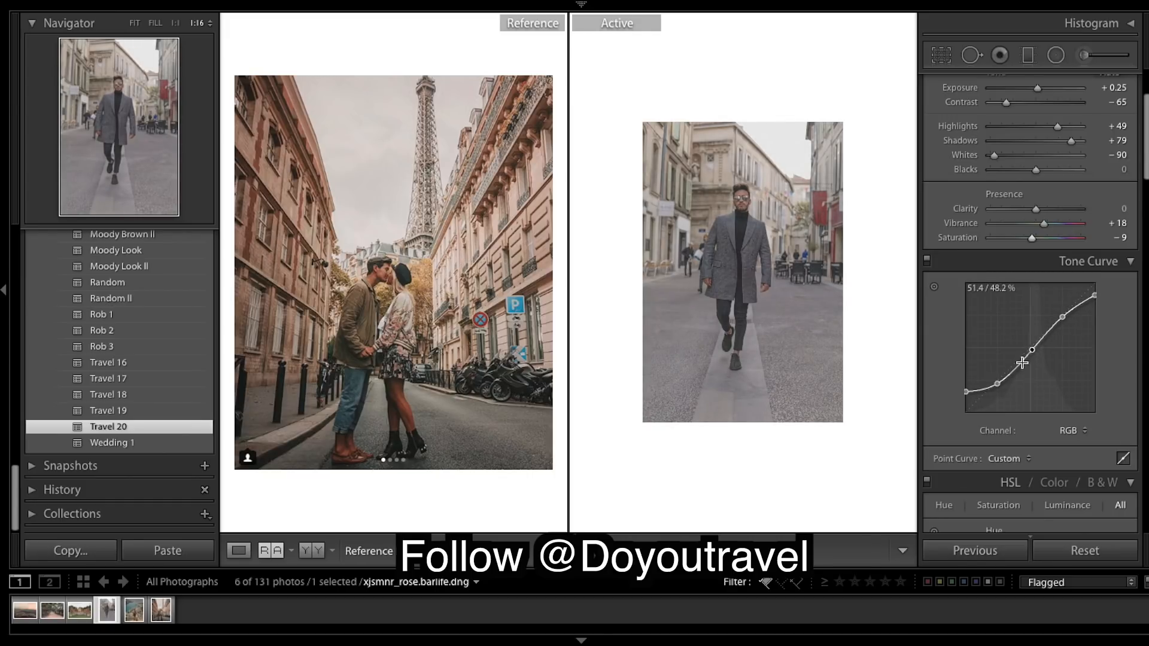
{"action": "left_click_drag", "start_coordinate": [998, 384], "coordinate": [998, 388]}
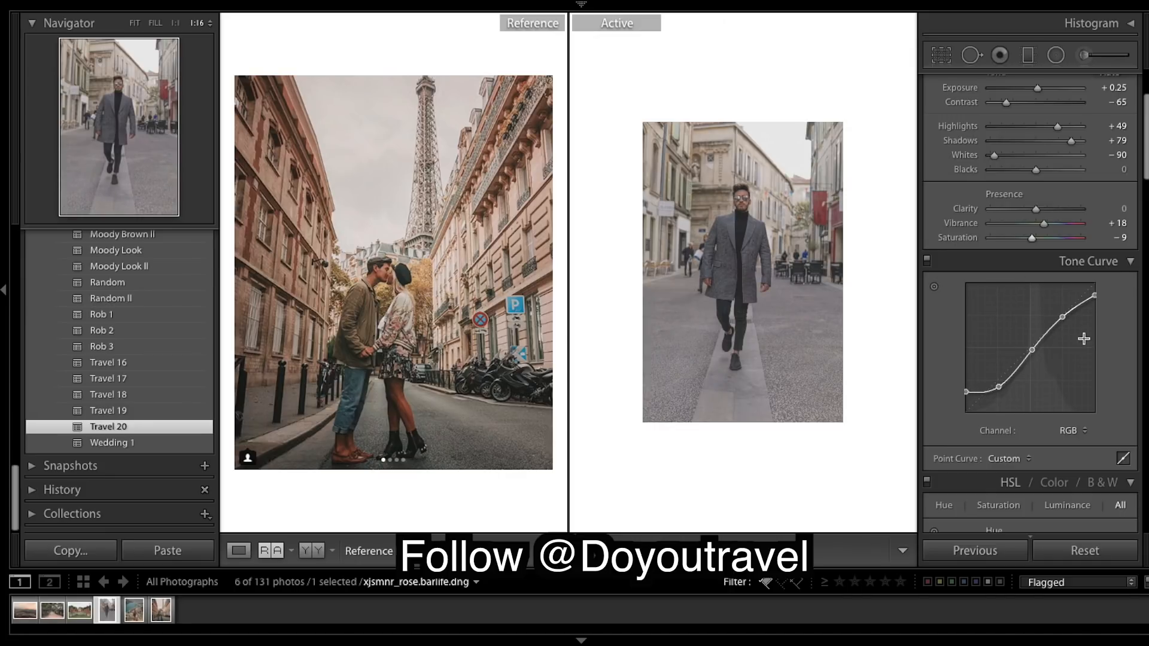
Step: Raise the Dehaze amount to slightly above +54
{"action": "scroll", "coordinate": [1100, 361], "scroll_direction": "down", "scroll_amount": 10}
{"action": "scroll", "coordinate": [1100, 361], "scroll_direction": "down", "scroll_amount": 5}
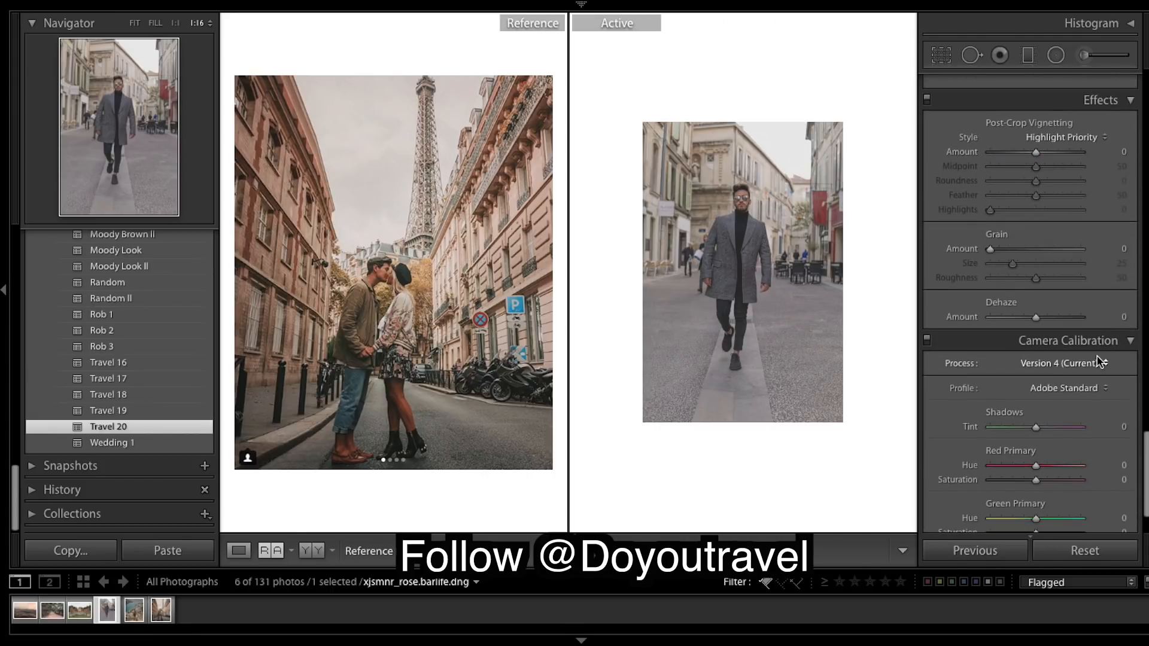
{"action": "left_click", "coordinate": [1061, 318]}
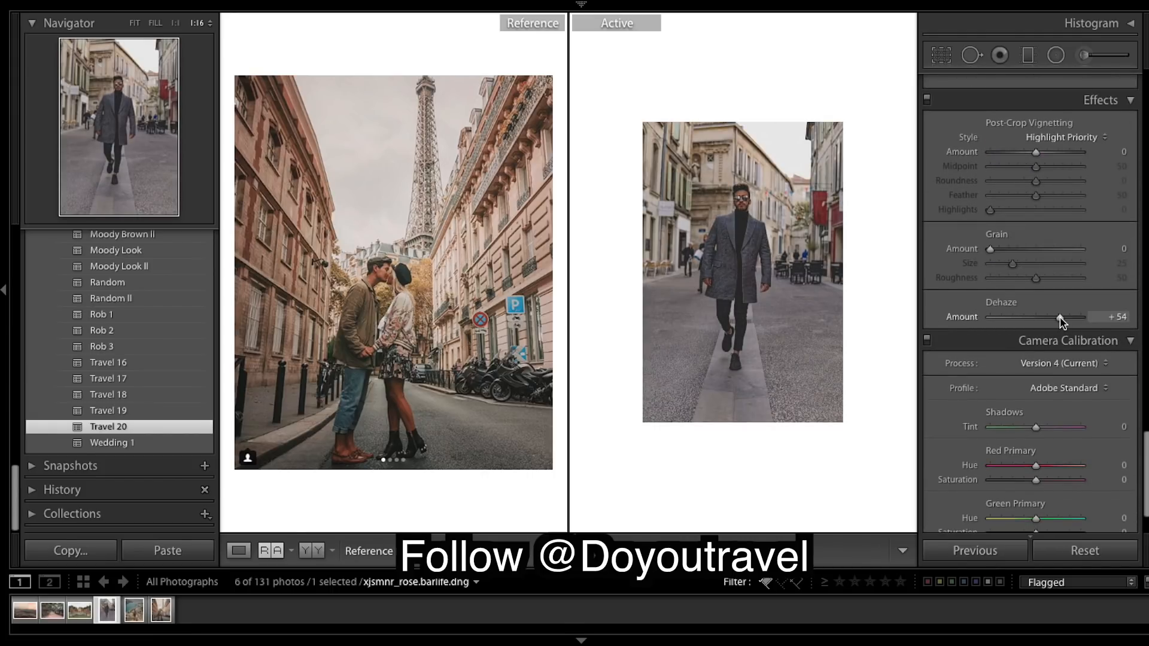
{"action": "left_click_drag", "start_coordinate": [1061, 319], "coordinate": [1065, 319]}
Step: Refine the dark end of the RGB tone curve by slightly raising the shadow point and moving the black point inward
{"action": "scroll", "coordinate": [1054, 234], "scroll_direction": "up", "scroll_amount": 15}
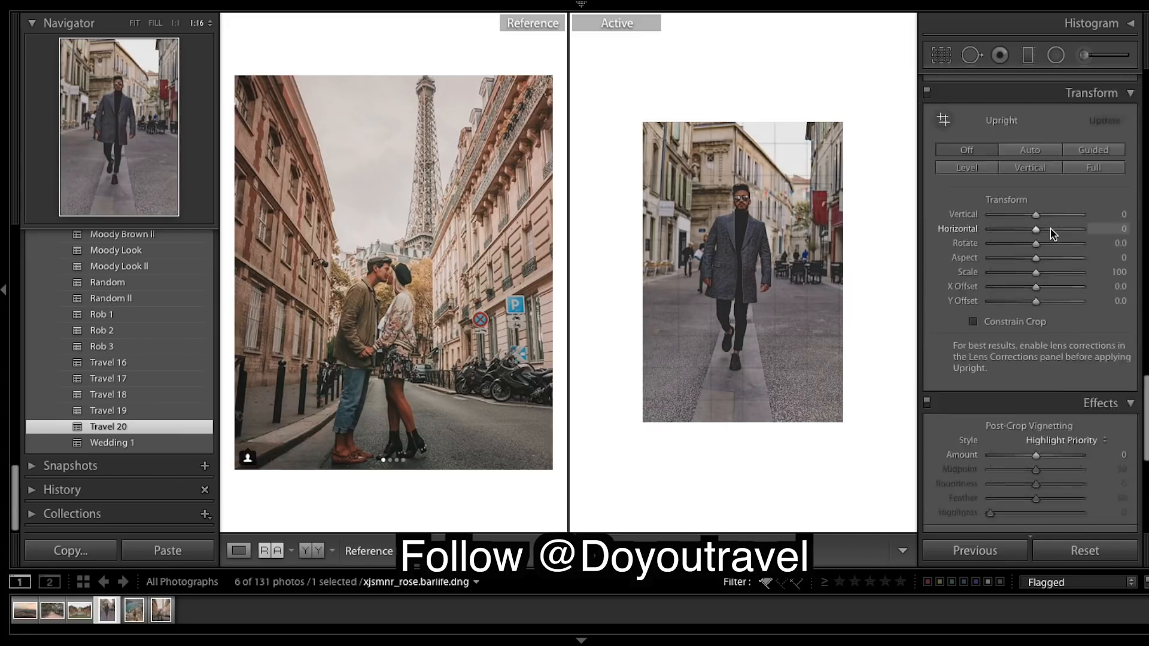
{"action": "scroll", "coordinate": [1052, 232], "scroll_direction": "down", "scroll_amount": 5}
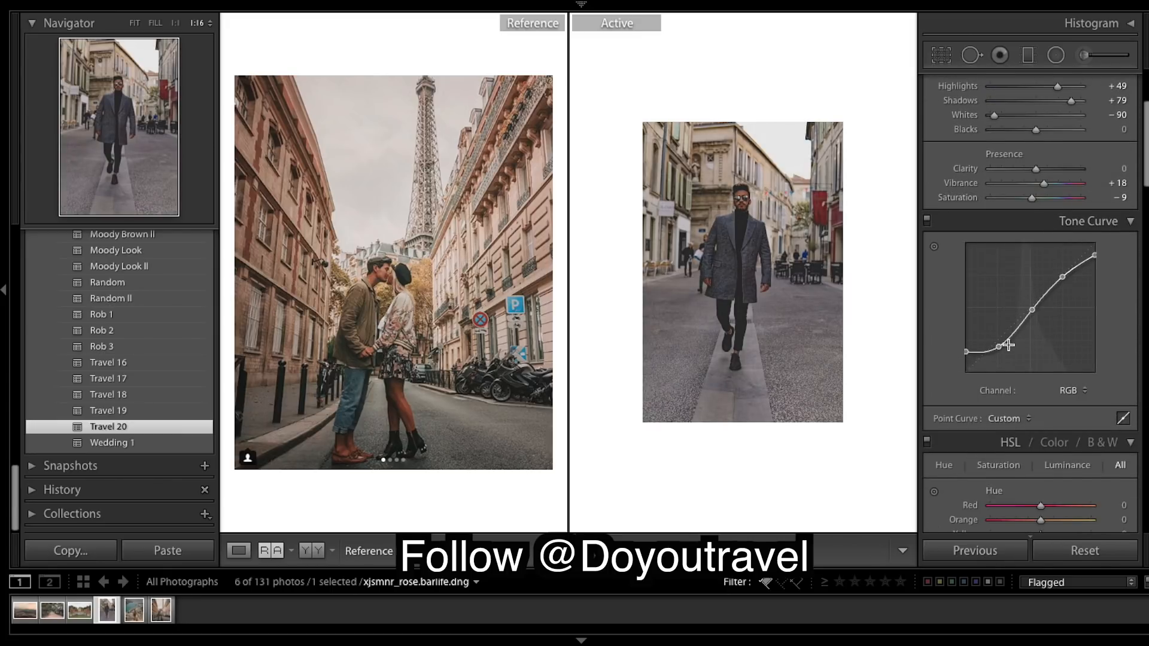
{"action": "left_click_drag", "start_coordinate": [997, 347], "coordinate": [1000, 340]}
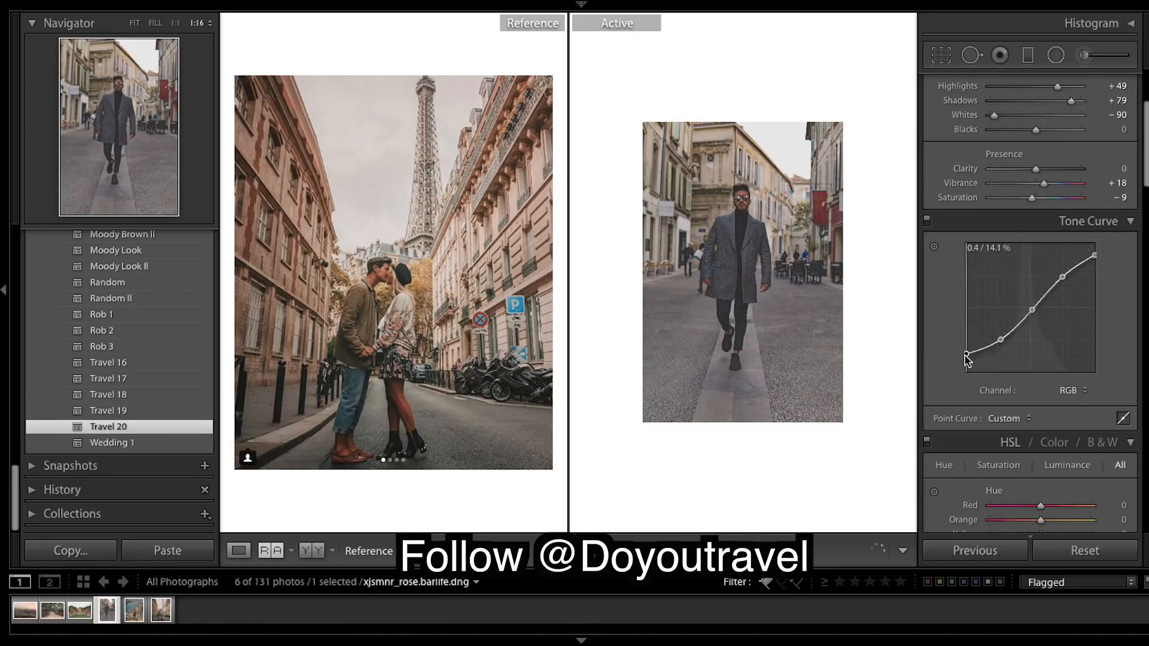
{"action": "left_click_drag", "start_coordinate": [967, 355], "coordinate": [1002, 345]}
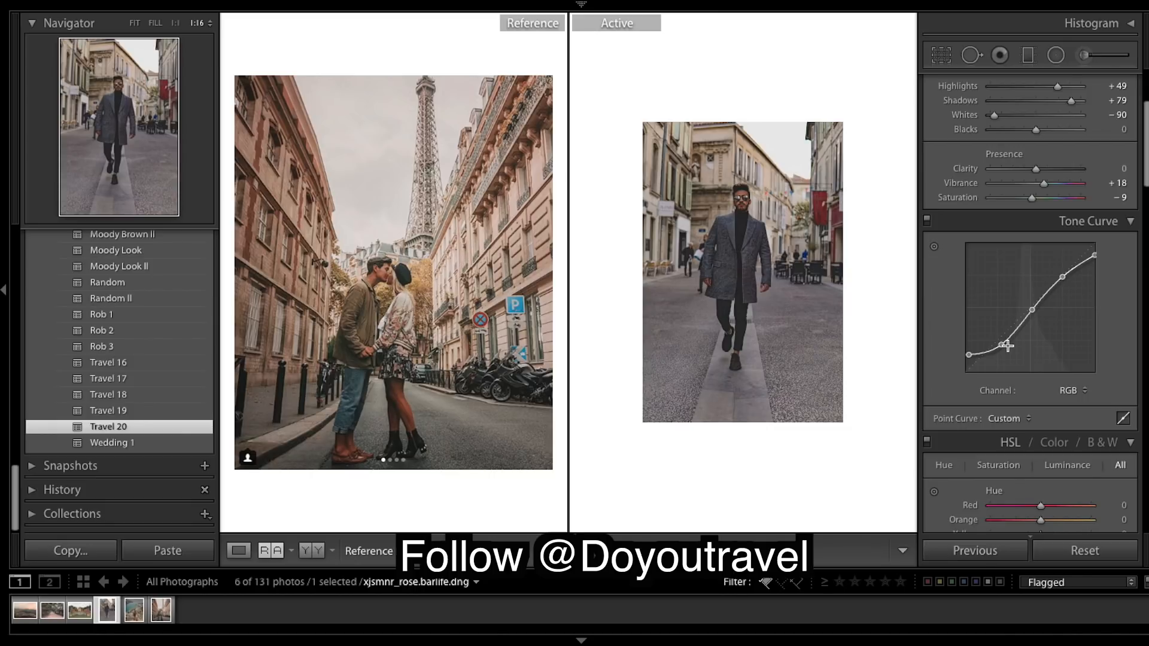
Step: Set the HSL hues to Orange −41, Yellow −42, Green +6, Aqua +45 and Blue −19
{"action": "scroll", "coordinate": [1006, 245], "scroll_direction": "down", "scroll_amount": 4}
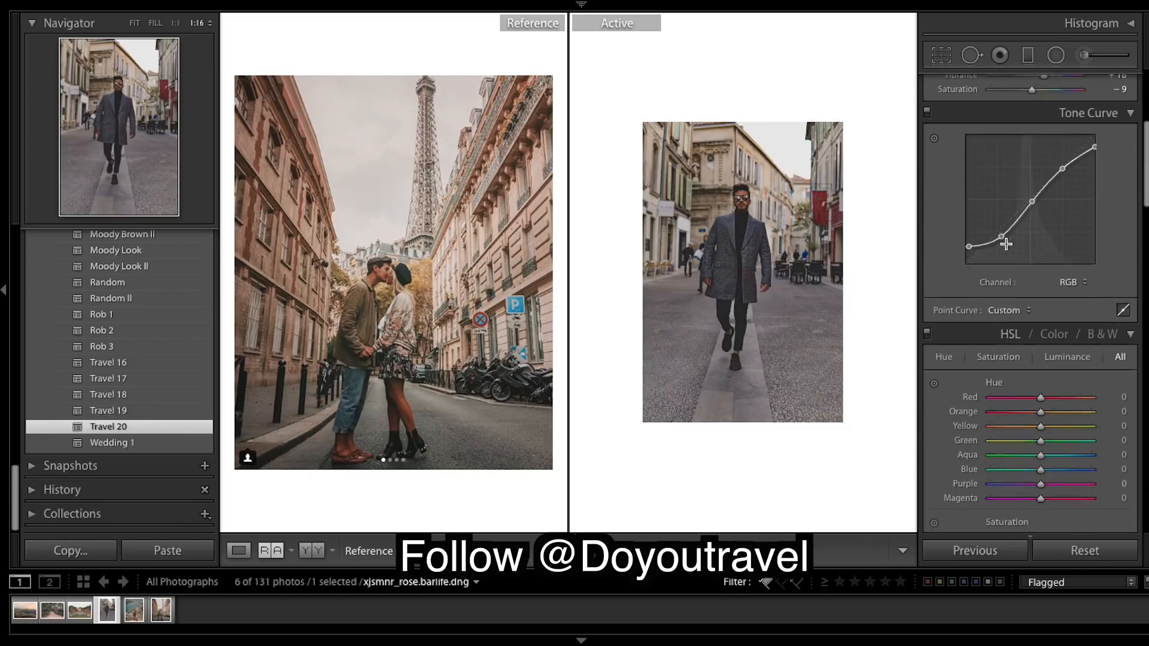
{"action": "scroll", "coordinate": [1007, 244], "scroll_direction": "down", "scroll_amount": 10}
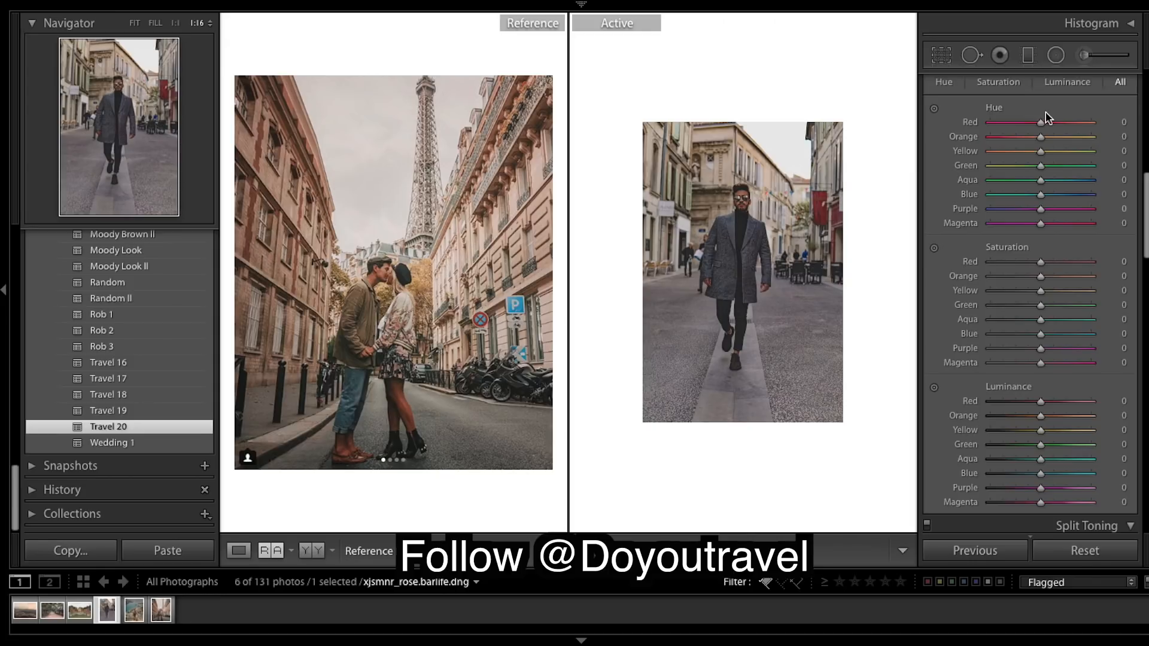
{"action": "left_click_drag", "start_coordinate": [1041, 138], "coordinate": [1019, 141]}
{"action": "left_click_drag", "start_coordinate": [1042, 155], "coordinate": [1021, 159]}
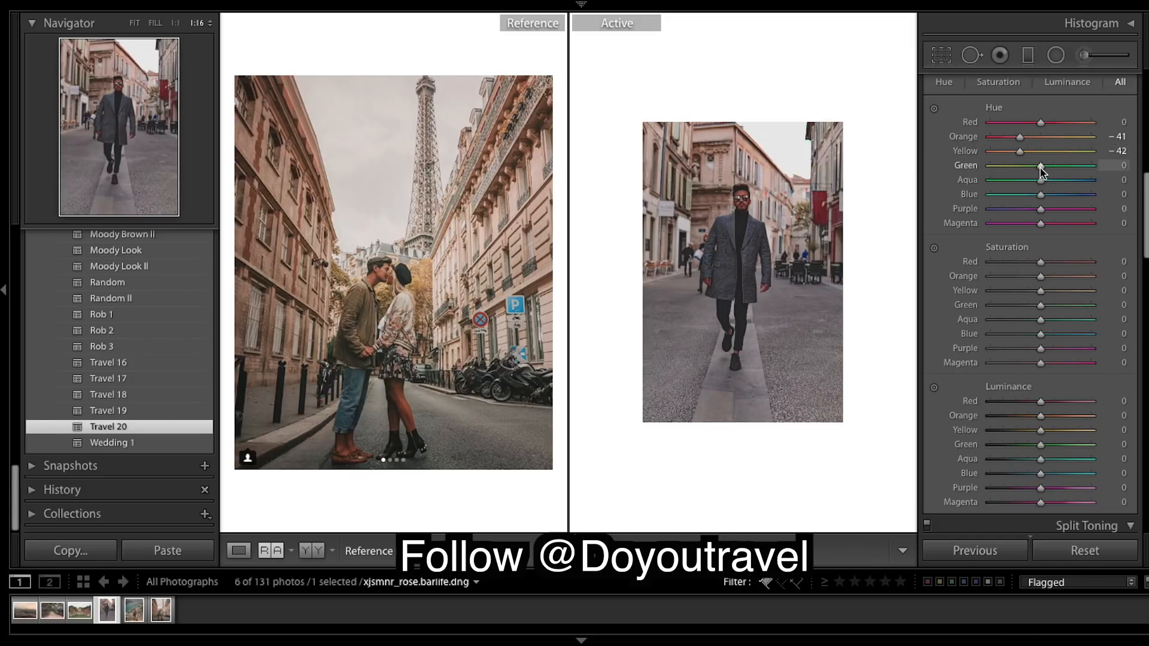
{"action": "left_click_drag", "start_coordinate": [1040, 168], "coordinate": [1043, 173]}
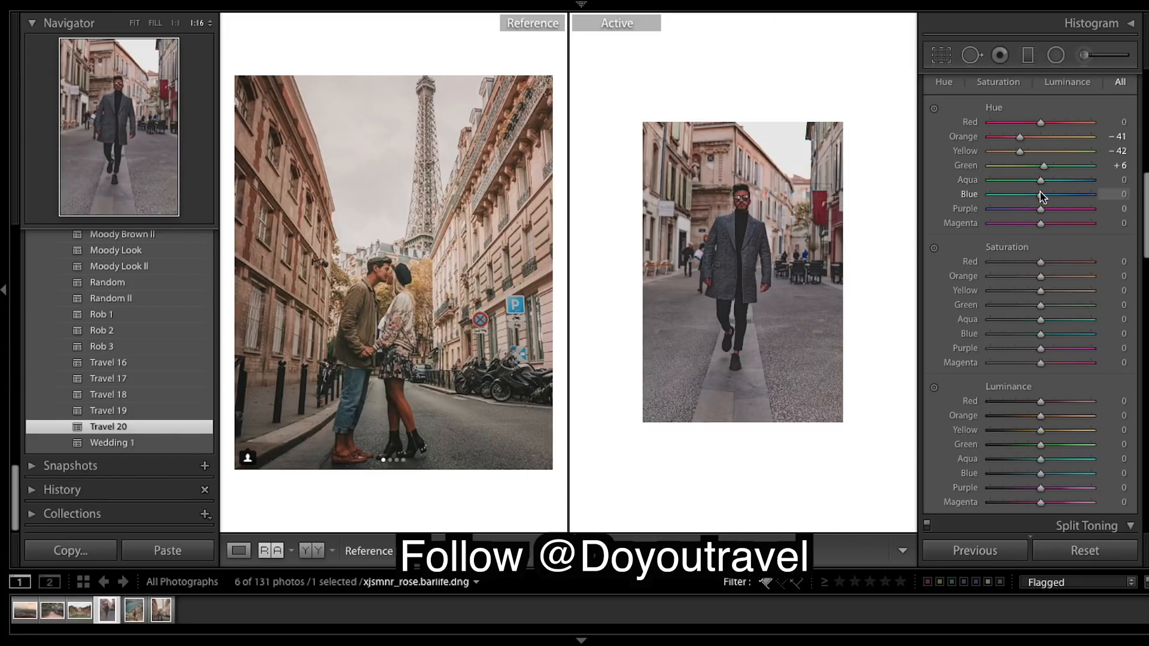
{"action": "left_click_drag", "start_coordinate": [1042, 186], "coordinate": [1059, 186]}
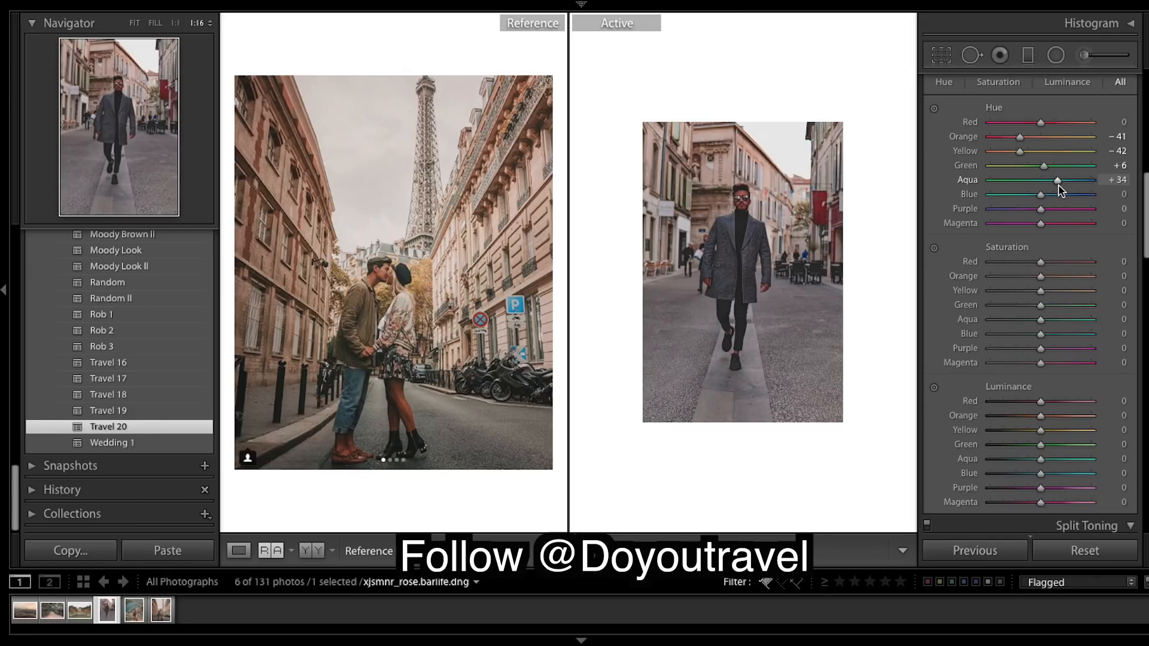
{"action": "left_click_drag", "start_coordinate": [1059, 189], "coordinate": [1065, 191]}
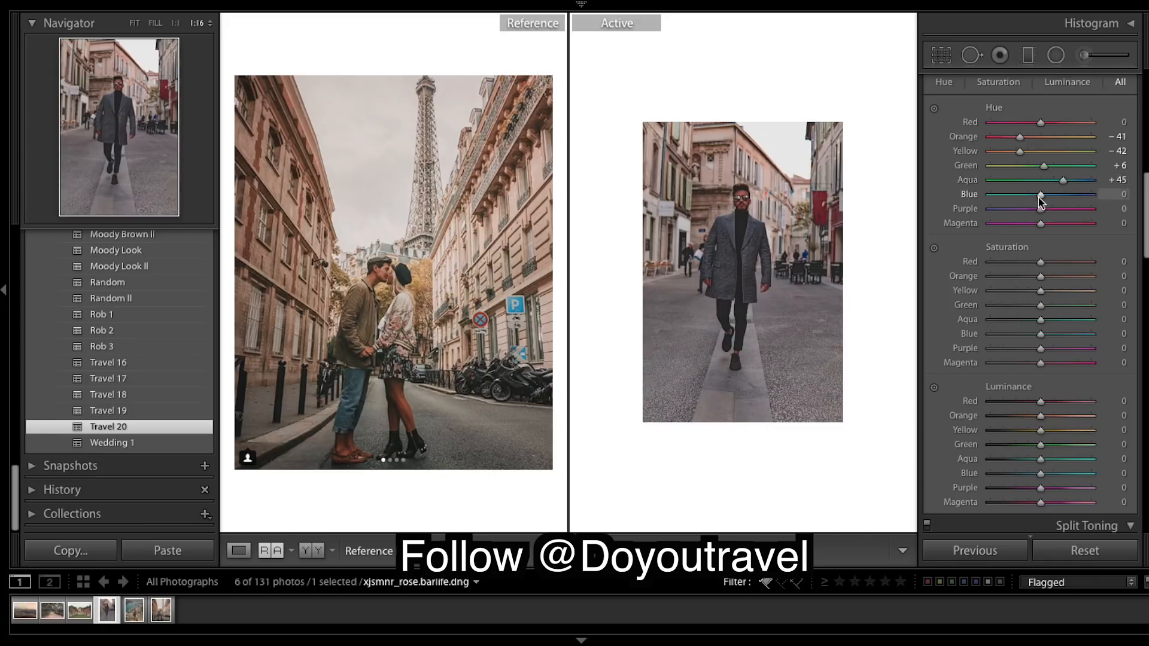
{"action": "left_click_drag", "start_coordinate": [1040, 197], "coordinate": [1031, 204]}
Step: Set the HSL saturation to Red −30, Orange −2, Yellow −16, Green −79, Aqua −73, Blue −28, Purple −41 and Magenta −45
{"action": "scroll", "coordinate": [1043, 284], "scroll_direction": "down", "scroll_amount": 1}
{"action": "left_click_drag", "start_coordinate": [1041, 237], "coordinate": [1026, 242]}
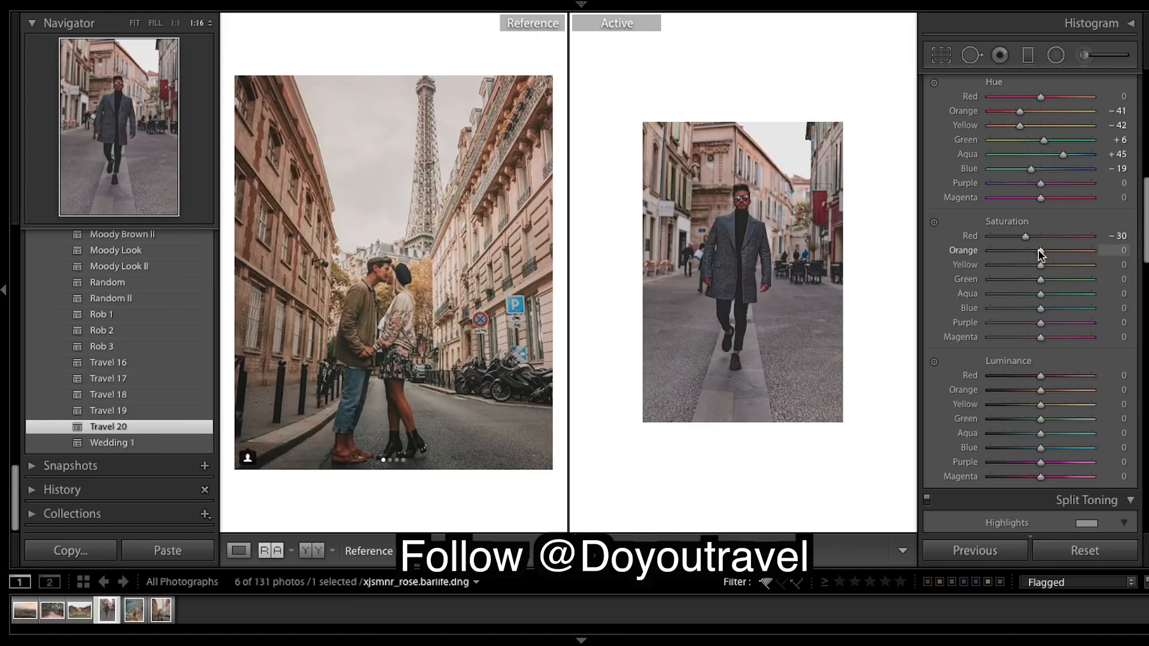
{"action": "left_click_drag", "start_coordinate": [1039, 249], "coordinate": [1038, 250]}
{"action": "left_click_drag", "start_coordinate": [1041, 265], "coordinate": [1032, 268]}
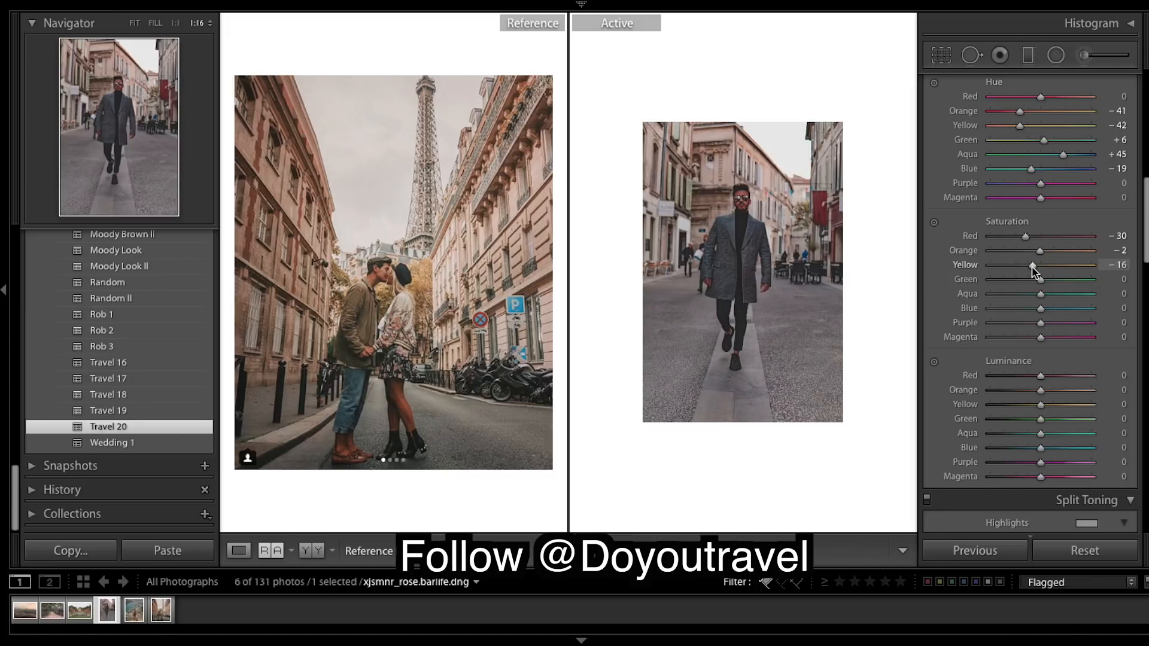
{"action": "left_click_drag", "start_coordinate": [1039, 281], "coordinate": [999, 284]}
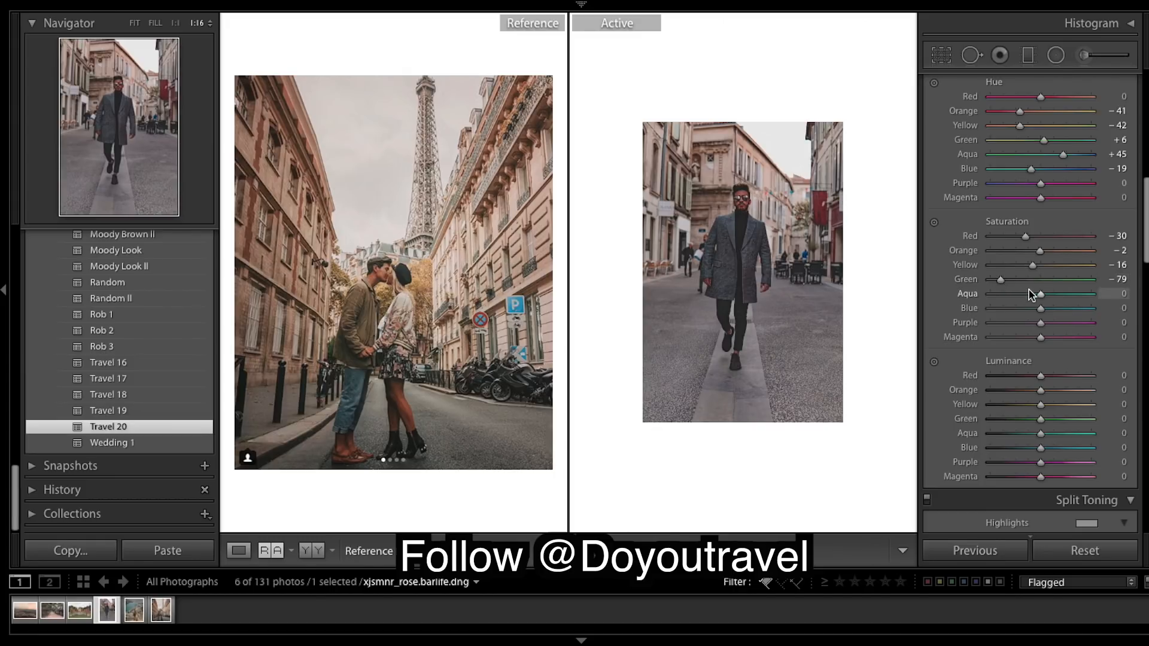
{"action": "left_click_drag", "start_coordinate": [1040, 295], "coordinate": [1029, 296]}
{"action": "left_click_drag", "start_coordinate": [1029, 298], "coordinate": [998, 295]}
{"action": "left_click_drag", "start_coordinate": [1003, 293], "coordinate": [1005, 295]}
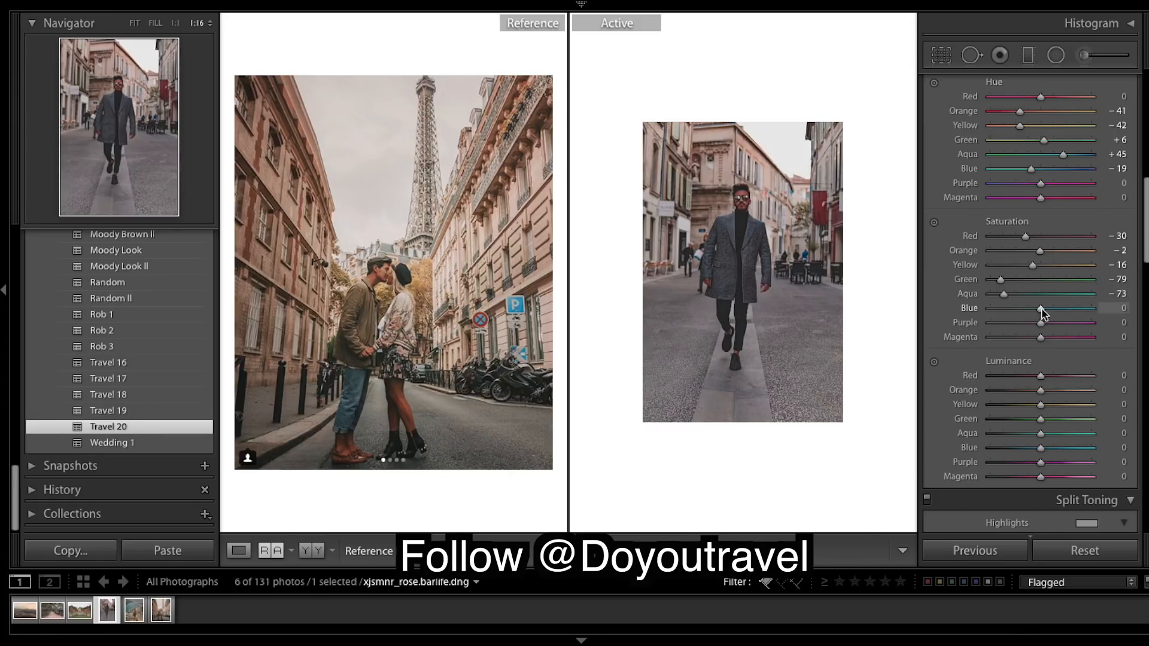
{"action": "left_click_drag", "start_coordinate": [1043, 310], "coordinate": [1018, 342]}
Step: Set the HSL luminance to Red +36, Orange −2, Yellow +37, Green +38, Aqua −8, Blue +74 and Magenta +15
{"action": "scroll", "coordinate": [1042, 351], "scroll_direction": "down", "scroll_amount": 1}
{"action": "scroll", "coordinate": [1042, 350], "scroll_direction": "down", "scroll_amount": 4}
{"action": "left_click_drag", "start_coordinate": [1043, 248], "coordinate": [1059, 250]}
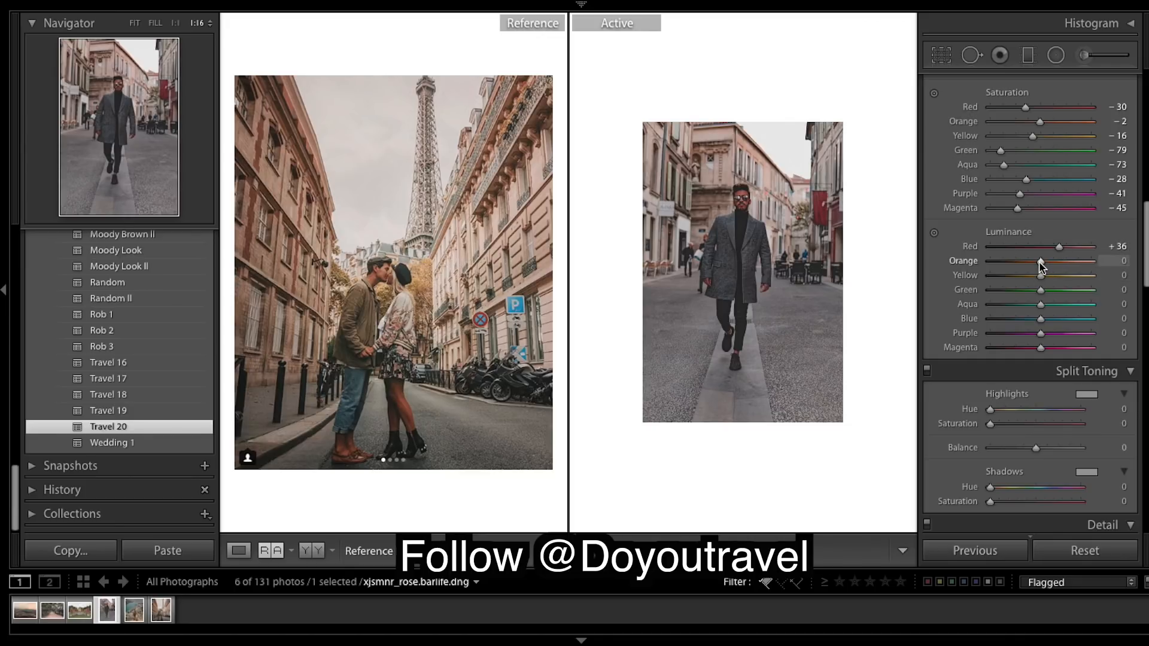
{"action": "left_click_drag", "start_coordinate": [1040, 262], "coordinate": [1038, 262]}
{"action": "left_click_drag", "start_coordinate": [1052, 272], "coordinate": [1059, 277]}
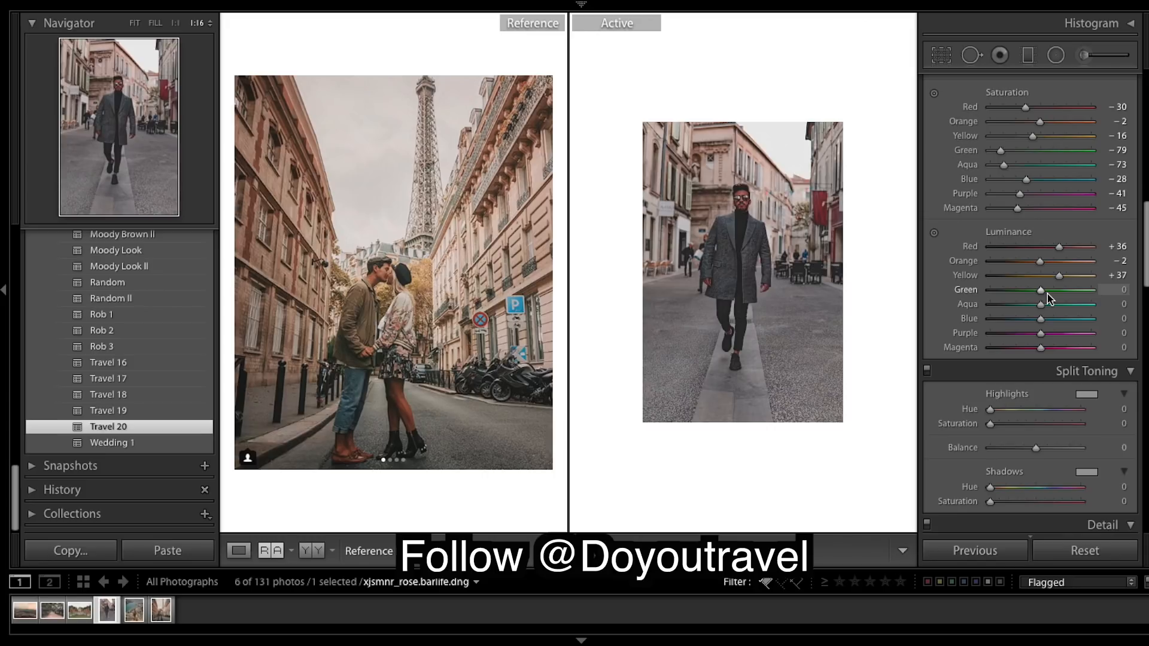
{"action": "left_click_drag", "start_coordinate": [1047, 293], "coordinate": [1055, 292]}
{"action": "mouse_move", "coordinate": [1051, 293]}
{"action": "left_mouse_down"}
{"action": "mouse_move", "coordinate": [1063, 302]}
{"action": "mouse_move", "coordinate": [1039, 309]}
{"action": "left_mouse_up"}
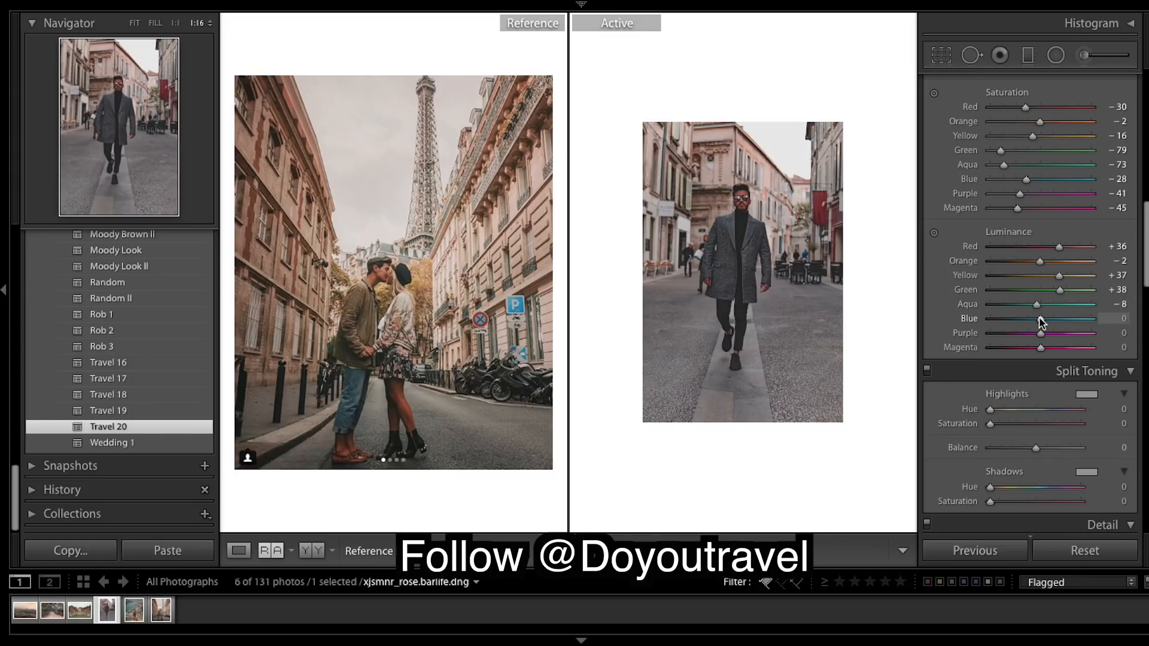
{"action": "left_click_drag", "start_coordinate": [1041, 322], "coordinate": [1048, 363]}
Step: Tint the highlights with split toning at hue 22 and saturation 10
{"action": "scroll", "coordinate": [1051, 362], "scroll_direction": "down", "scroll_amount": 3}
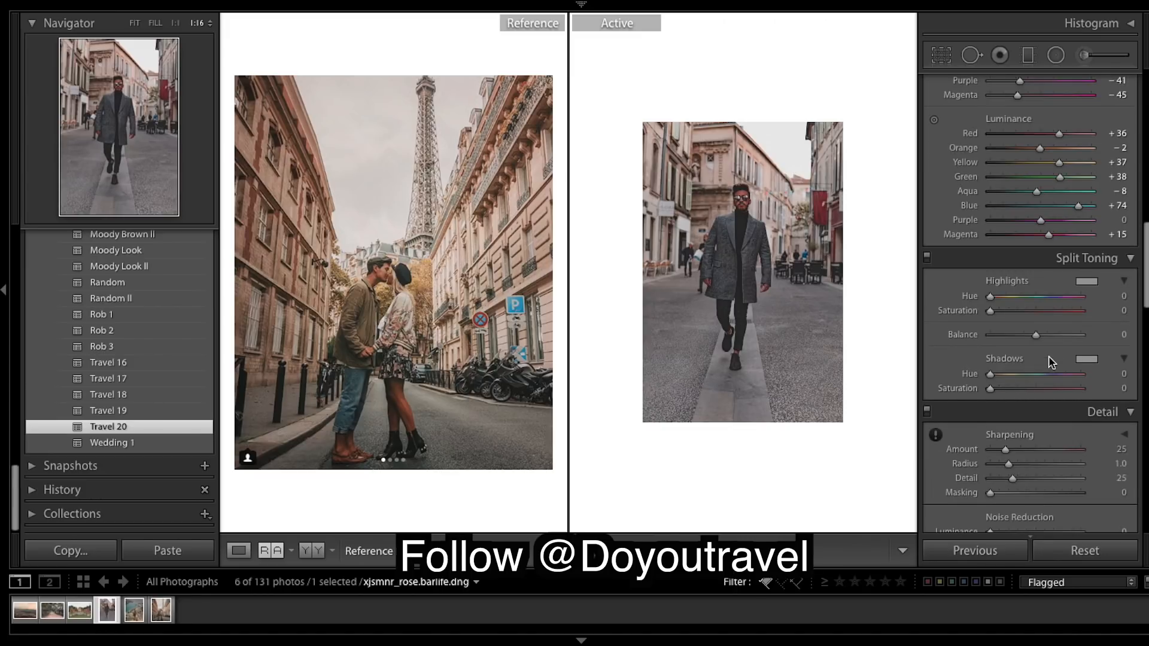
{"action": "left_click", "coordinate": [998, 297]}
{"action": "left_click_drag", "start_coordinate": [998, 296], "coordinate": [998, 304]}
{"action": "left_click_drag", "start_coordinate": [996, 297], "coordinate": [999, 313]}
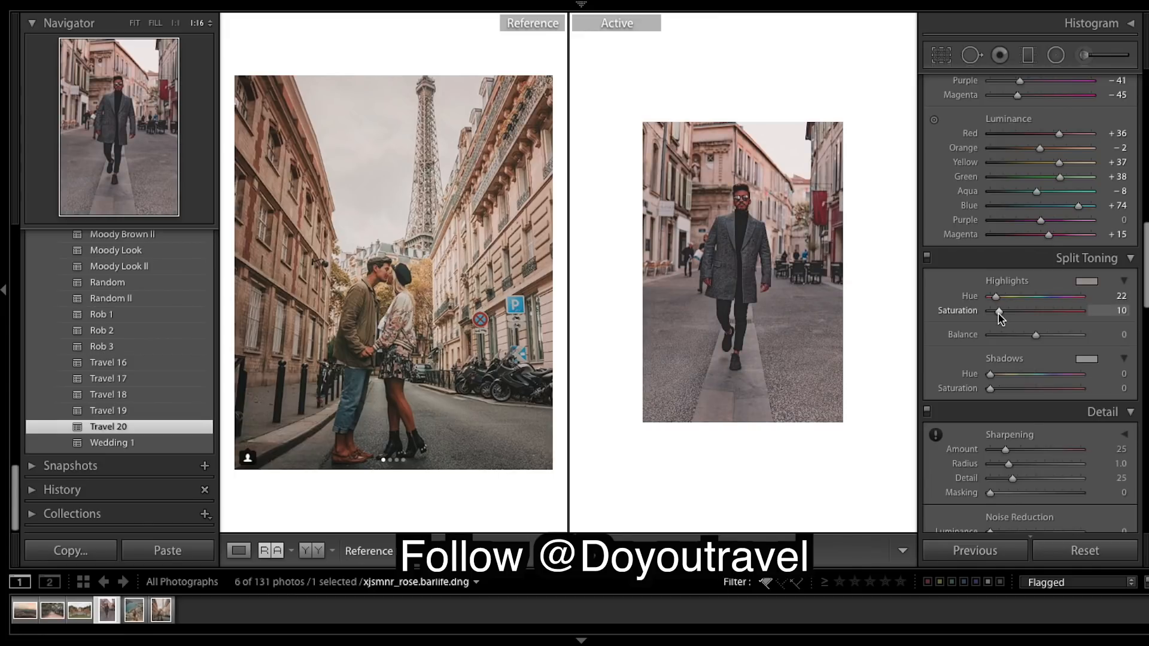
Step: Tint the shadows with split toning at hue 106 and saturation 7, and show the unedited version for comparison
{"action": "scroll", "coordinate": [1027, 320], "scroll_direction": "down", "scroll_amount": 3}
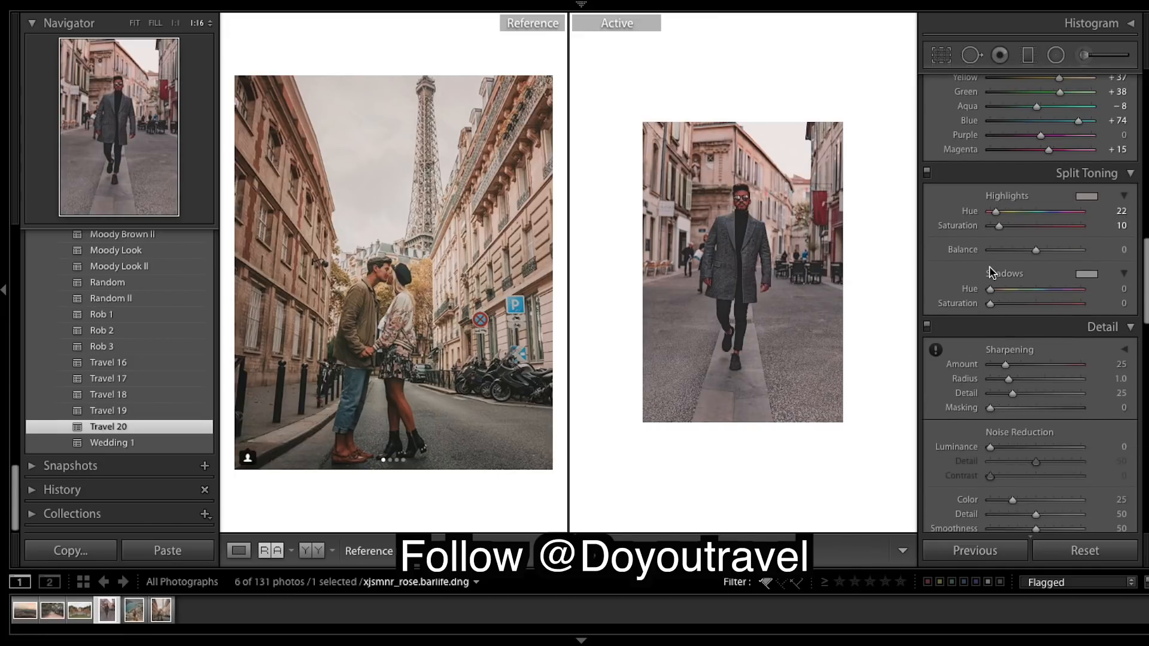
{"action": "left_click_drag", "start_coordinate": [1042, 288], "coordinate": [1021, 293]}
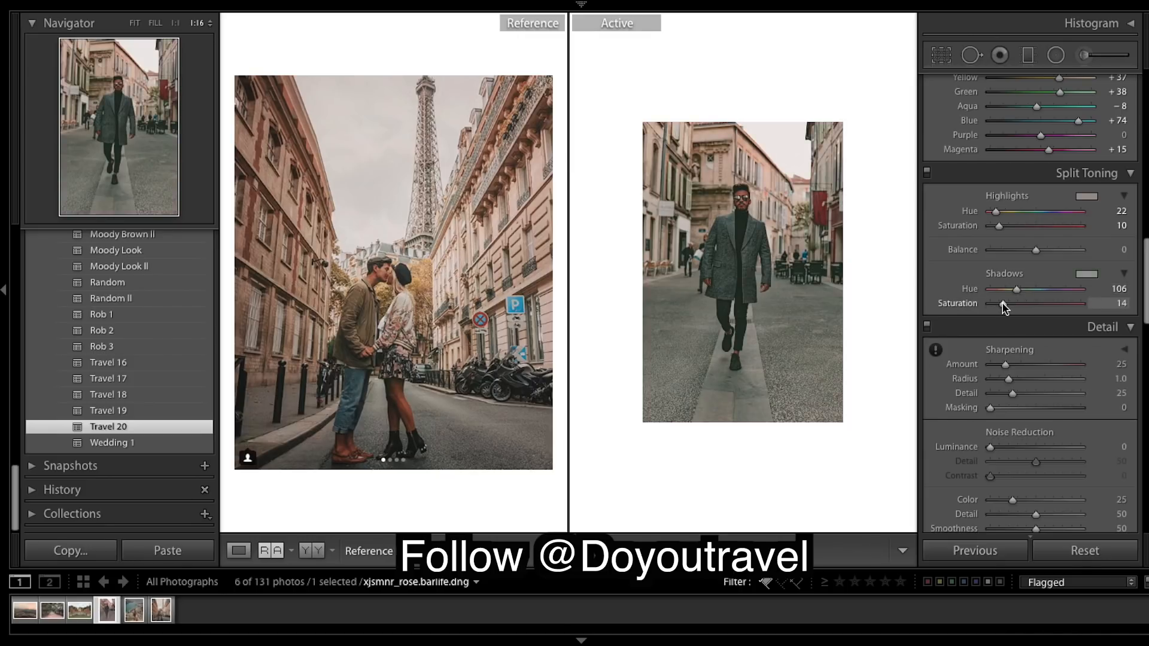
{"action": "left_click_drag", "start_coordinate": [1004, 308], "coordinate": [997, 308]}
{"action": "key", "text": "backslash"}
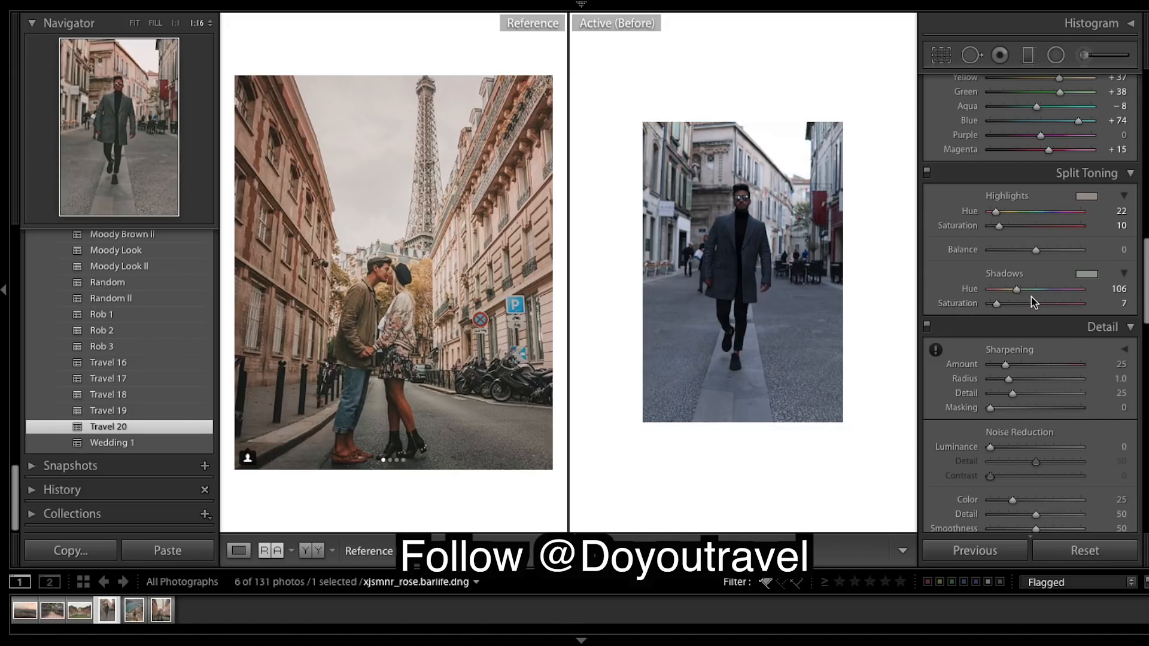
Step: Return to the edited version of the portrait and set the sharpening masking to 64
{"action": "key", "text": "backslash"}
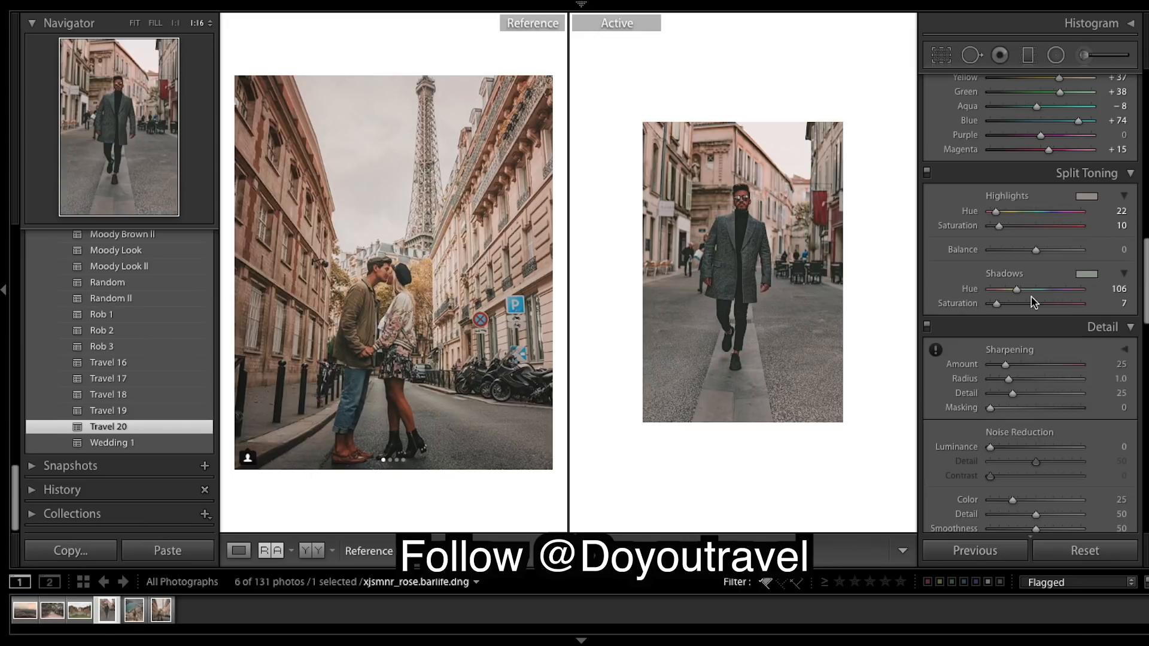
{"action": "scroll", "coordinate": [1045, 317], "scroll_direction": "down", "scroll_amount": 3}
{"action": "left_click", "coordinate": [1049, 308]}
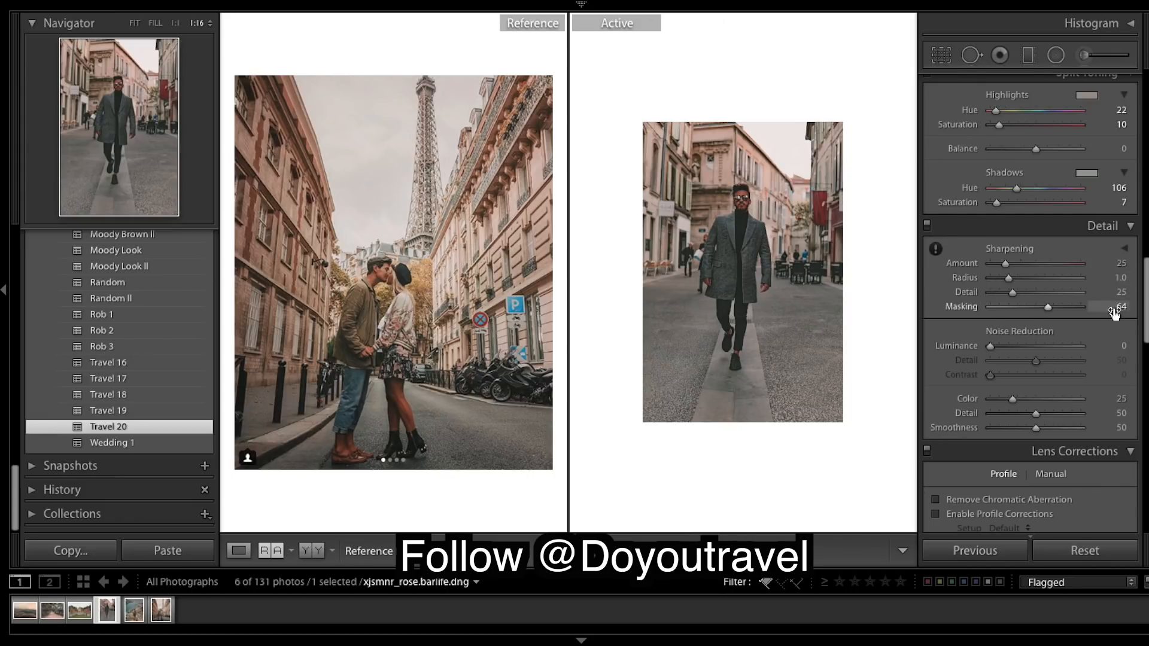
Step: Darken the photo's edges slightly with a post-crop vignetting amount of −2
{"action": "scroll", "coordinate": [1114, 312], "scroll_direction": "down", "scroll_amount": 5}
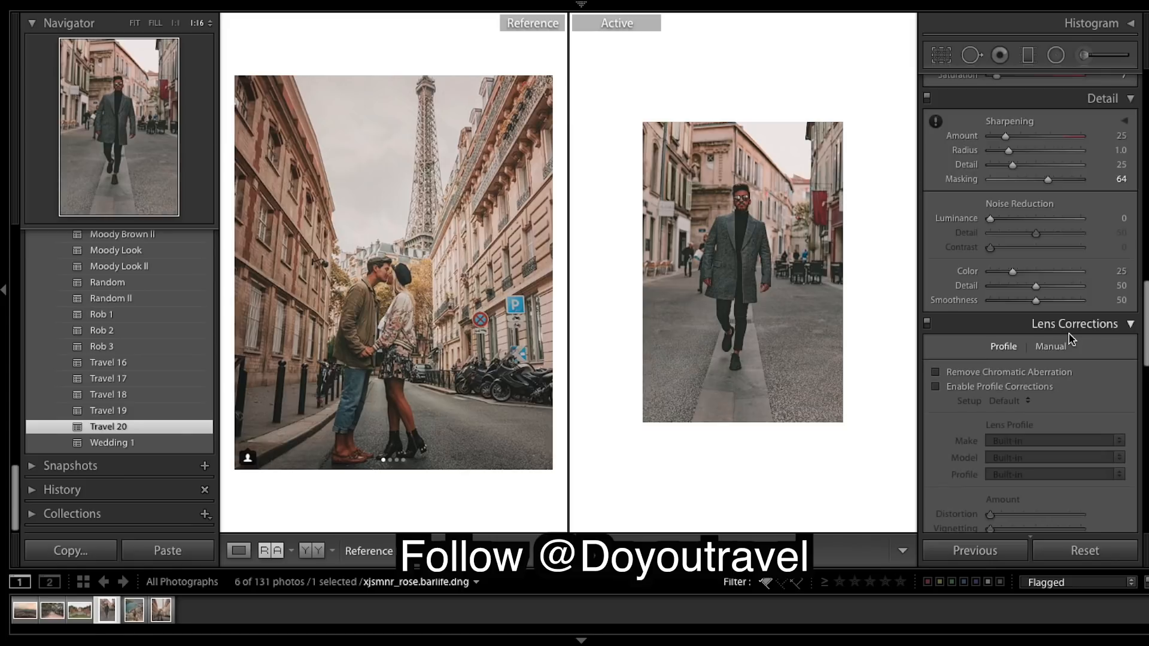
{"action": "scroll", "coordinate": [1071, 339], "scroll_direction": "down", "scroll_amount": 7}
{"action": "scroll", "coordinate": [1072, 339], "scroll_direction": "up", "scroll_amount": 7}
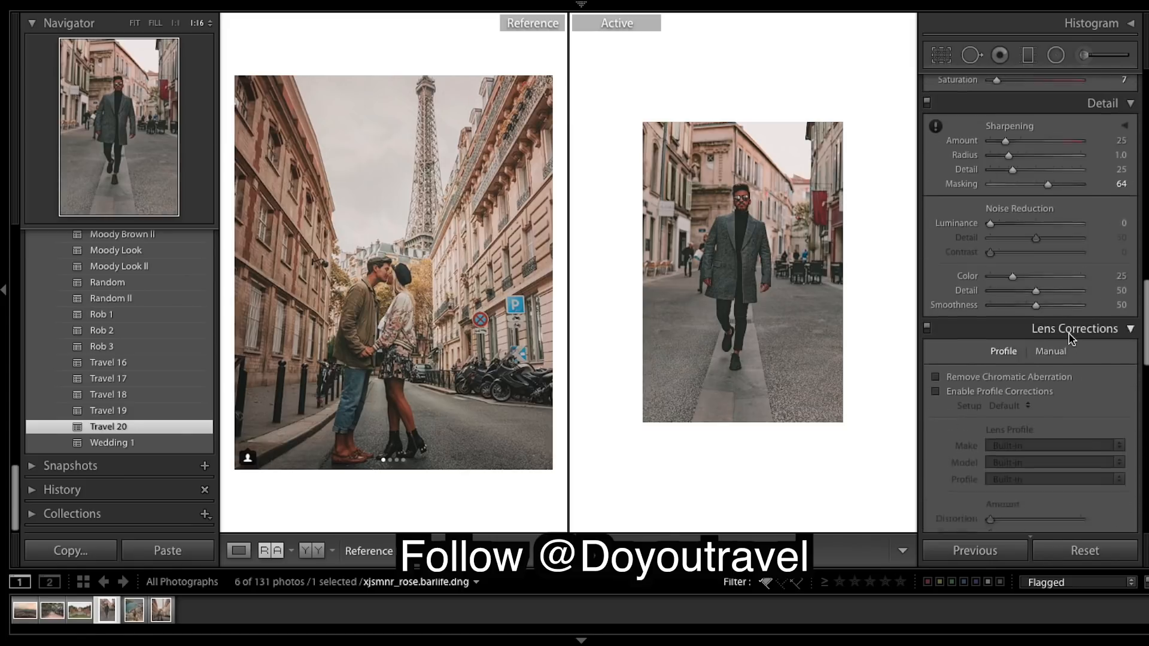
{"action": "scroll", "coordinate": [1072, 340], "scroll_direction": "up", "scroll_amount": 1}
{"action": "scroll", "coordinate": [1072, 340], "scroll_direction": "down", "scroll_amount": 7}
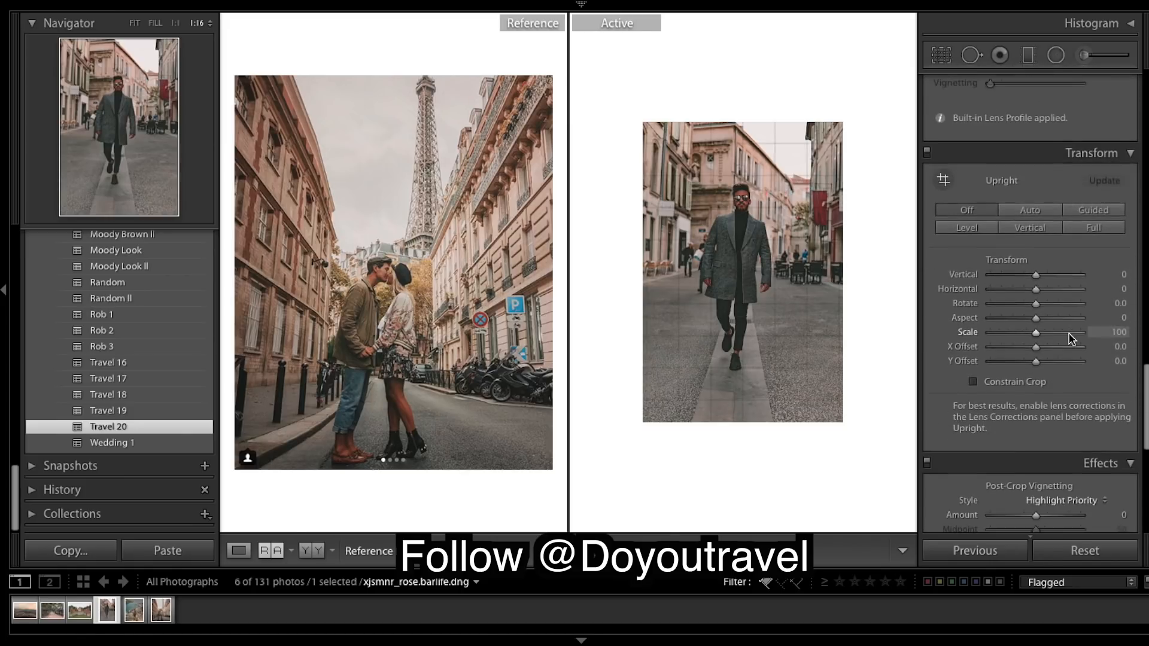
{"action": "scroll", "coordinate": [1072, 339], "scroll_direction": "down", "scroll_amount": 8}
{"action": "left_click_drag", "start_coordinate": [1036, 309], "coordinate": [1035, 310]}
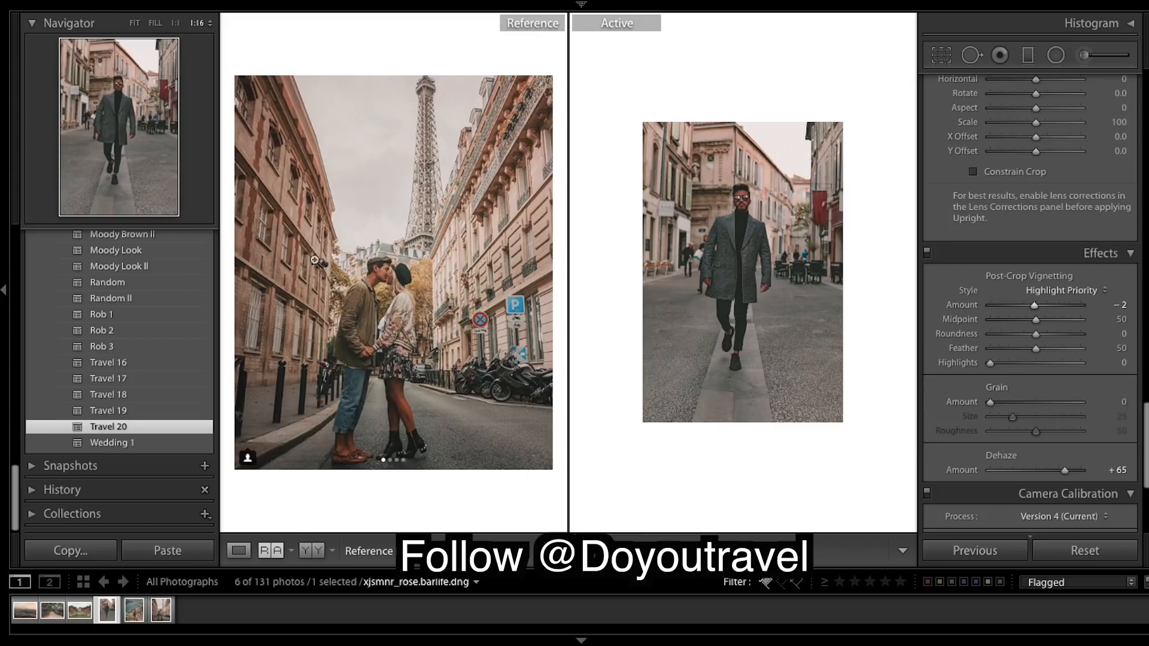
Step: Add film grain to the portrait with an amount of 10
{"action": "scroll", "coordinate": [1093, 290], "scroll_direction": "down", "scroll_amount": 2}
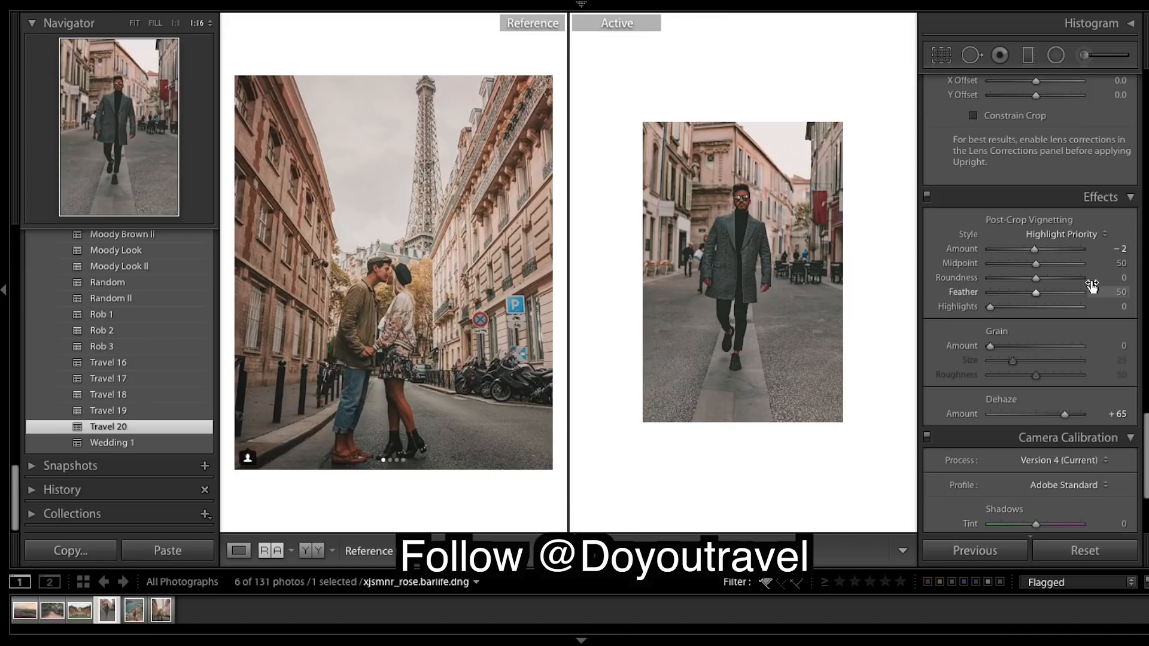
{"action": "scroll", "coordinate": [1092, 281], "scroll_direction": "down", "scroll_amount": 2}
{"action": "left_click_drag", "start_coordinate": [990, 298], "coordinate": [1000, 298]}
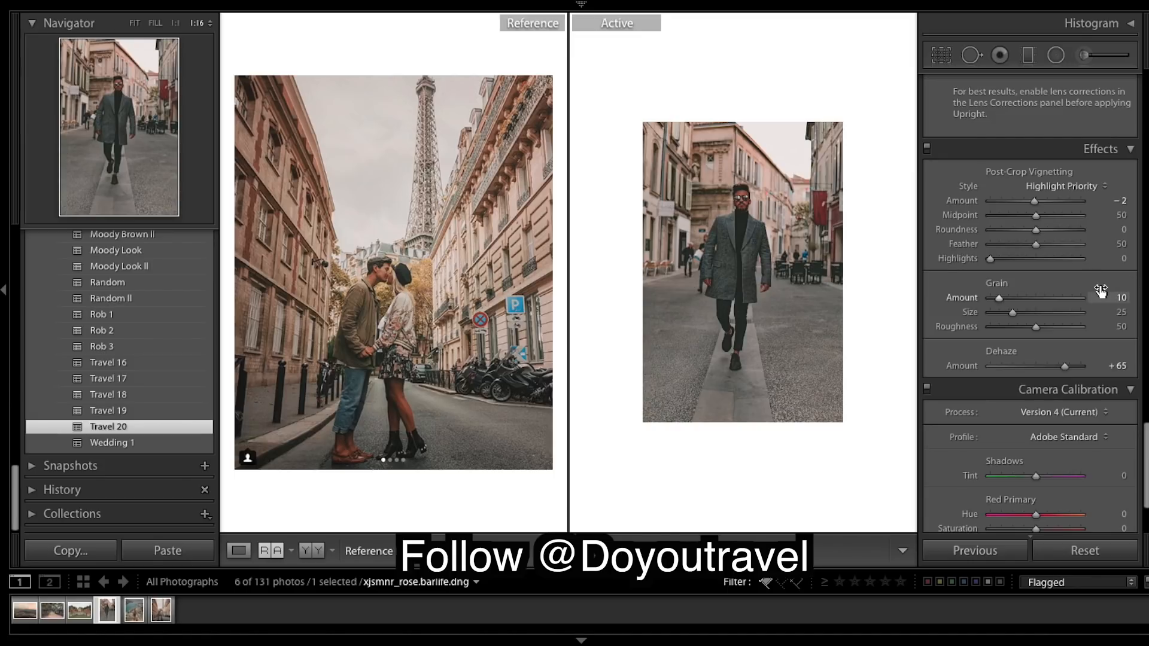
Step: Shift the shadows tint in the camera calibration to −10
{"action": "scroll", "coordinate": [1101, 296], "scroll_direction": "down", "scroll_amount": 2}
{"action": "scroll", "coordinate": [1093, 317], "scroll_direction": "down", "scroll_amount": 3}
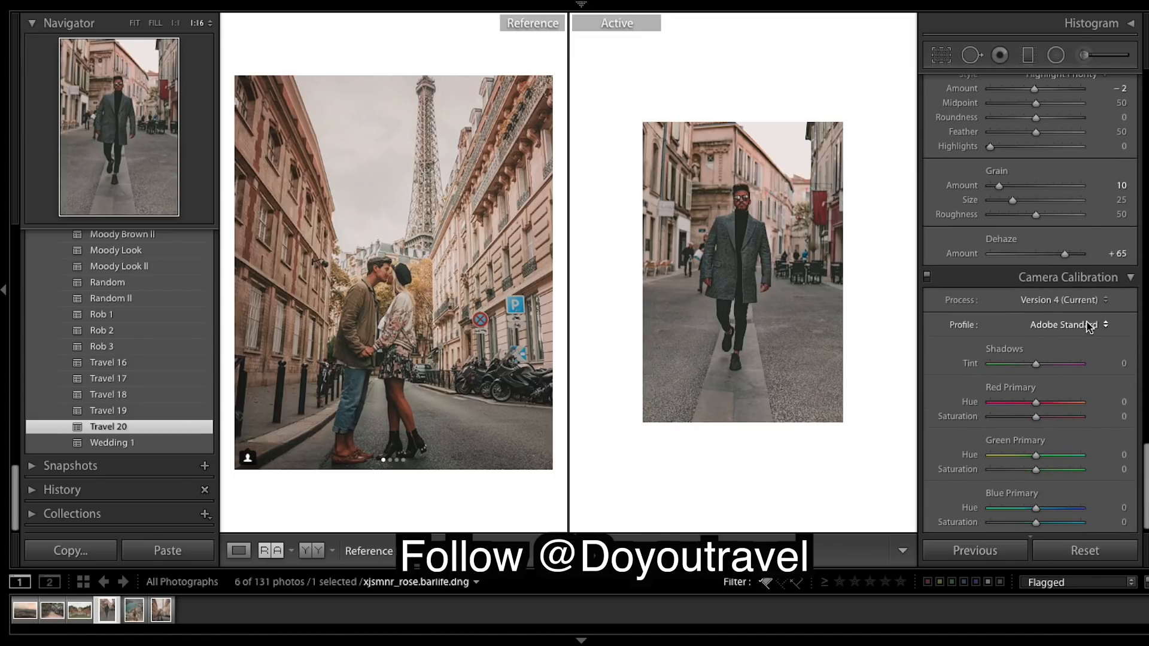
{"action": "left_click_drag", "start_coordinate": [1036, 358], "coordinate": [1030, 362]}
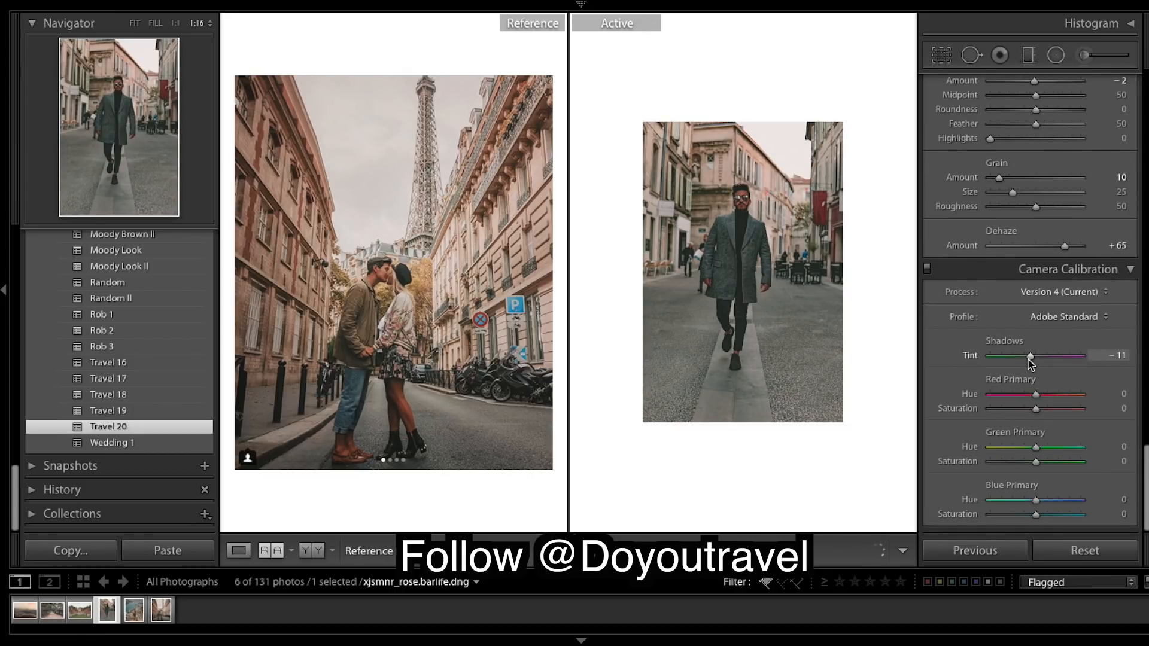
{"action": "double_click", "coordinate": [1030, 359]}
{"action": "left_click_drag", "start_coordinate": [1038, 363], "coordinate": [1029, 363]}
{"action": "scroll", "coordinate": [1100, 347], "scroll_direction": "down", "scroll_amount": 1}
Step: Compare the blue signs in the reference photo up close and set the Blue Primary hue to −16
{"action": "left_click", "coordinate": [516, 315]}
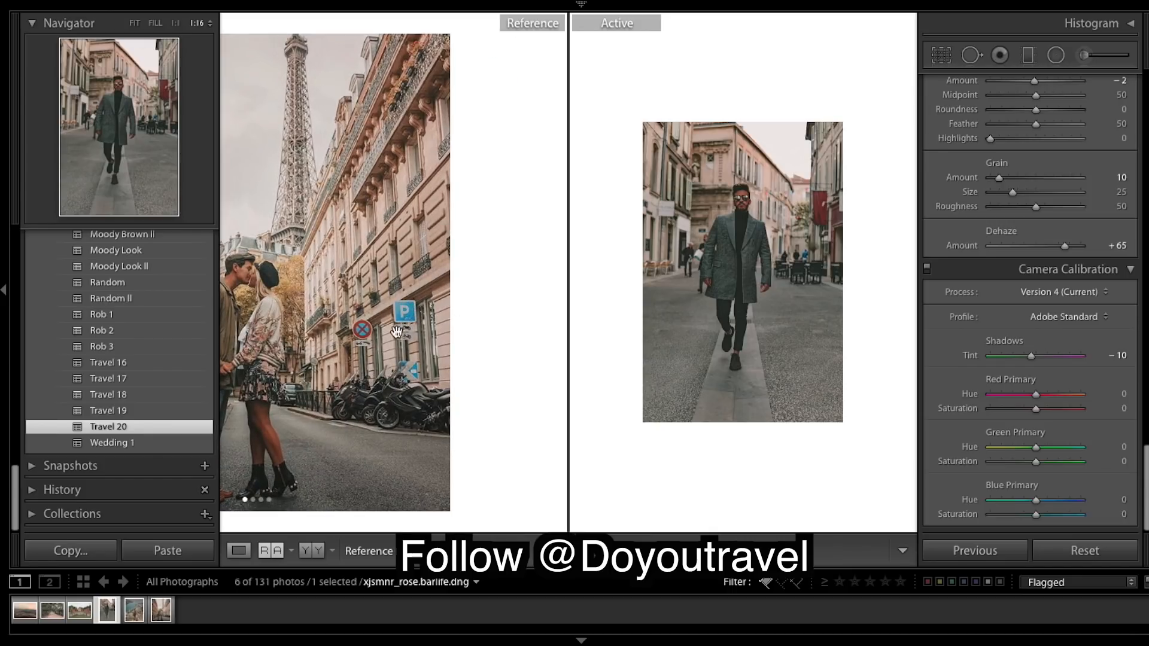
{"action": "left_click", "coordinate": [523, 351]}
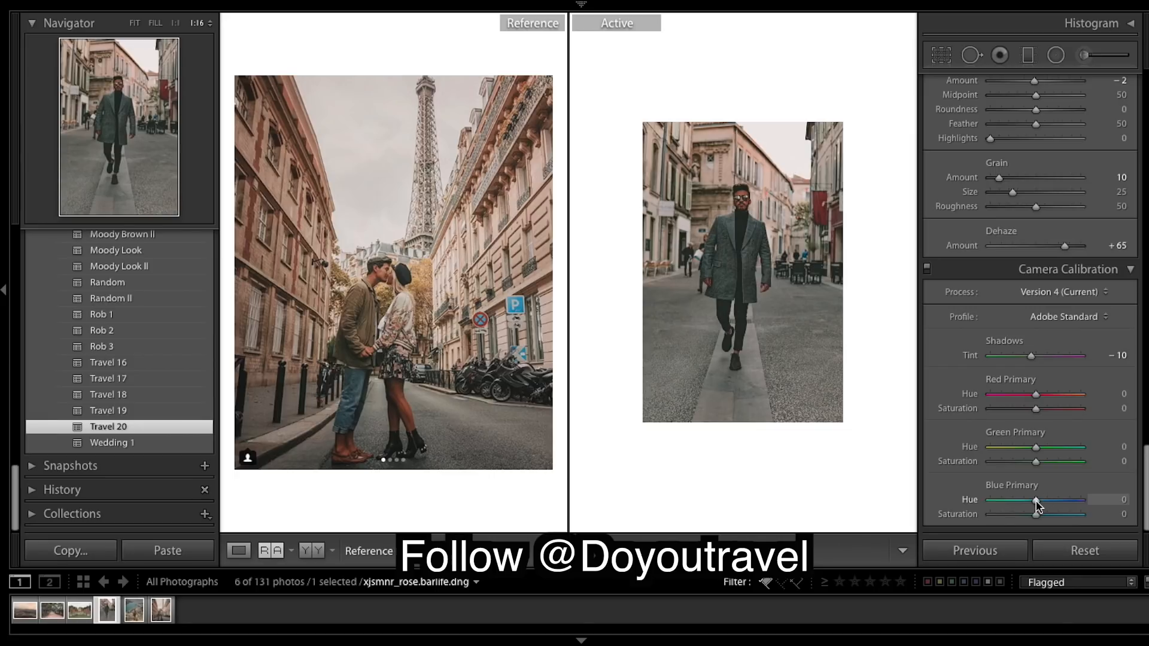
{"action": "left_click_drag", "start_coordinate": [1037, 506], "coordinate": [1029, 507]}
{"action": "left_click_drag", "start_coordinate": [1029, 506], "coordinate": [1031, 504]}
Step: Examine the blue clothing and other blue details in the portrait's background up close, and fit the whole photo in view
{"action": "left_click", "coordinate": [762, 223]}
{"action": "left_click", "coordinate": [817, 254]}
{"action": "left_click", "coordinate": [817, 253]}
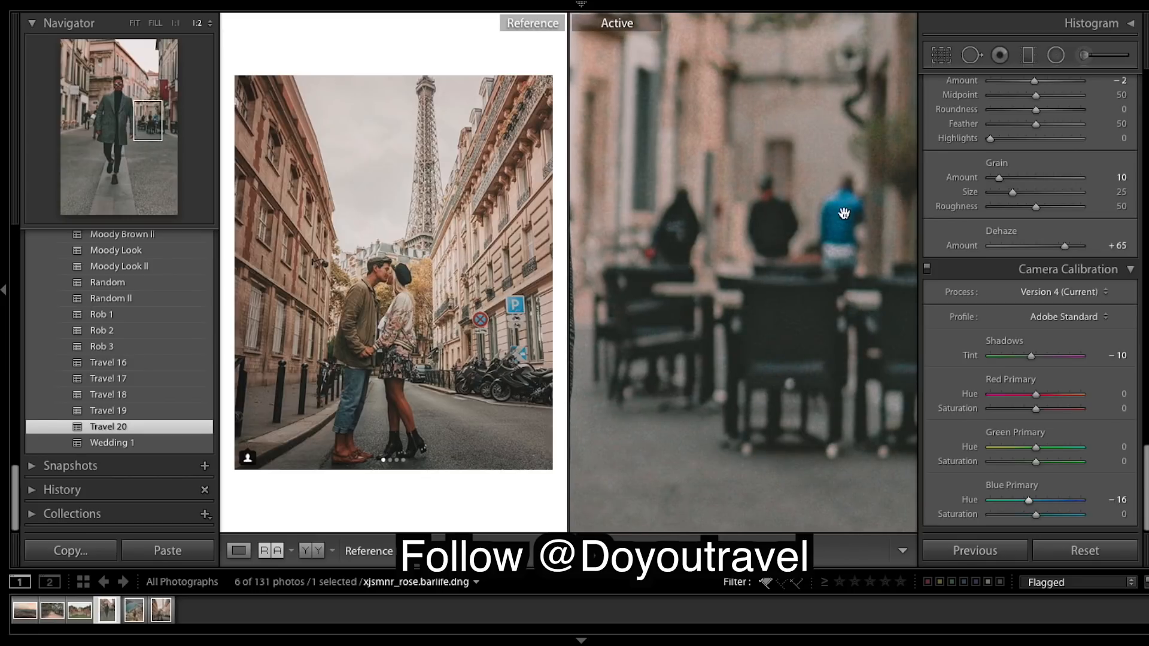
{"action": "left_click", "coordinate": [743, 218]}
{"action": "left_click", "coordinate": [655, 247]}
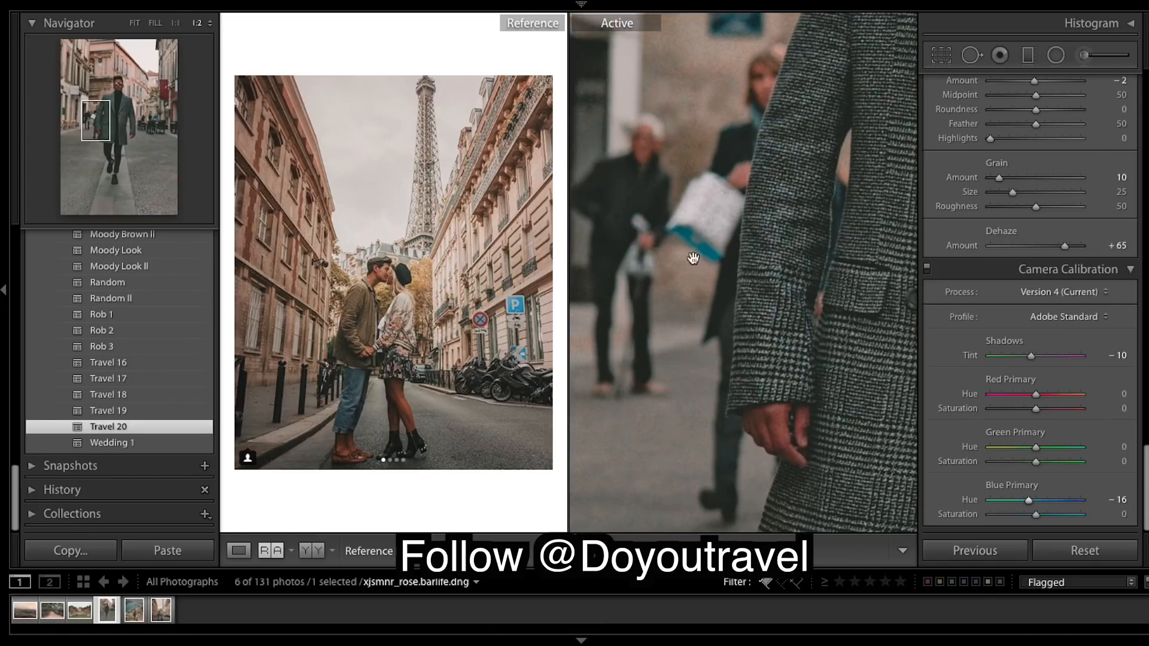
{"action": "left_click", "coordinate": [770, 282]}
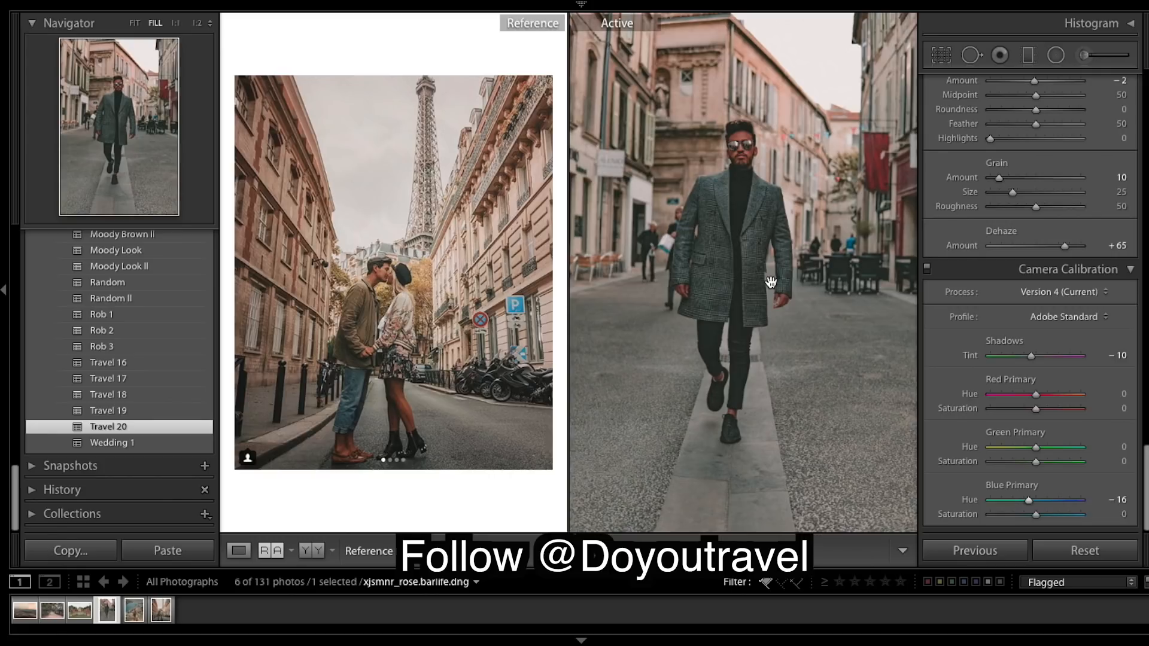
{"action": "left_click", "coordinate": [770, 282]}
{"action": "left_click", "coordinate": [770, 281]}
{"action": "left_click_drag", "start_coordinate": [771, 282], "coordinate": [821, 327]}
{"action": "left_click", "coordinate": [776, 300]}
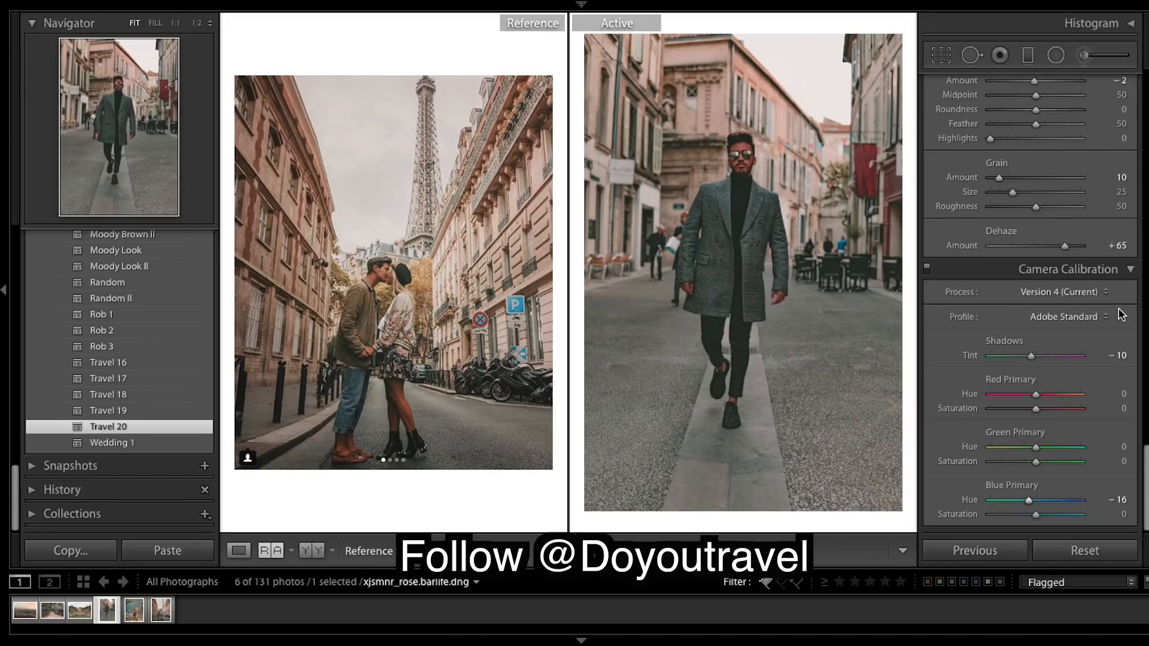
Step: Brighten the man's face with a radial filter set to exposure 1.03, contrast 0 and saturation −32
{"action": "left_click", "coordinate": [1057, 55]}
{"action": "mouse_move", "coordinate": [731, 145]}
{"action": "left_mouse_down"}
{"action": "mouse_move", "coordinate": [755, 172]}
{"action": "mouse_move", "coordinate": [738, 155]}
{"action": "mouse_move", "coordinate": [741, 133]}
{"action": "mouse_move", "coordinate": [726, 157]}
{"action": "left_mouse_up"}
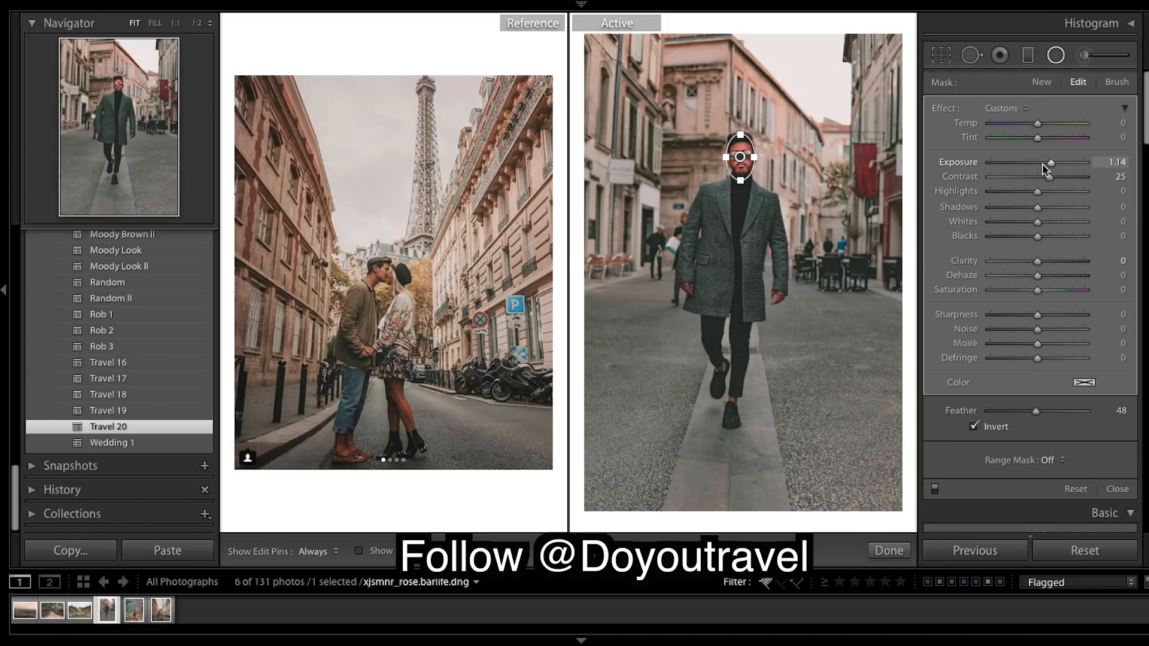
{"action": "left_click_drag", "start_coordinate": [1048, 176], "coordinate": [1040, 178]}
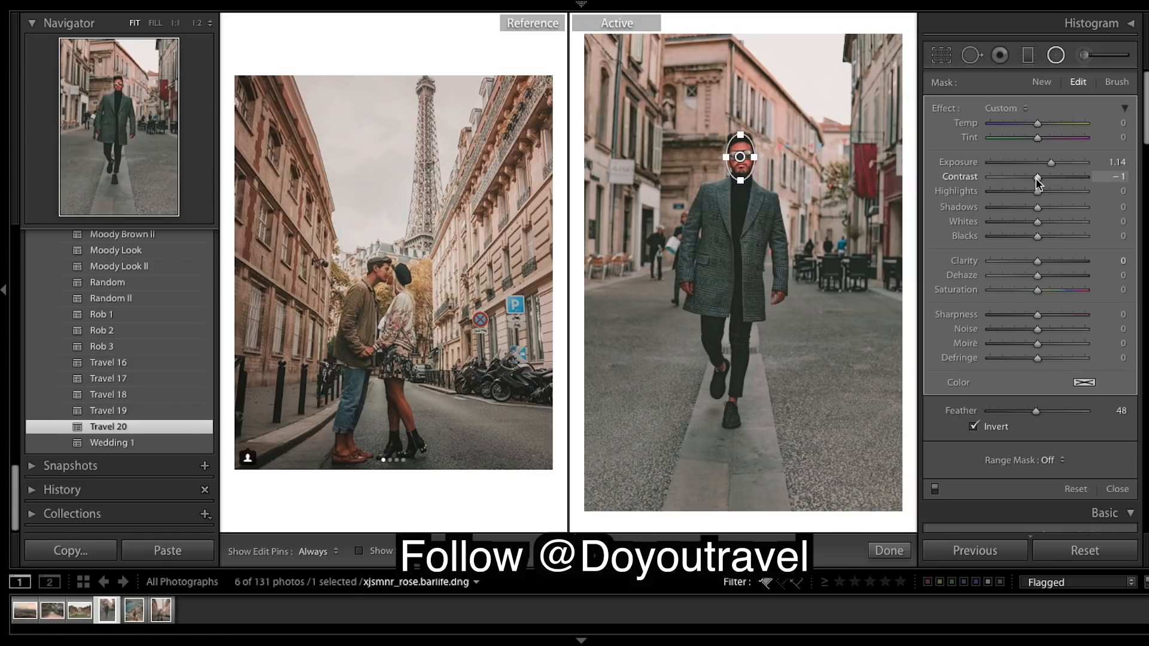
{"action": "left_click_drag", "start_coordinate": [1039, 183], "coordinate": [1049, 164]}
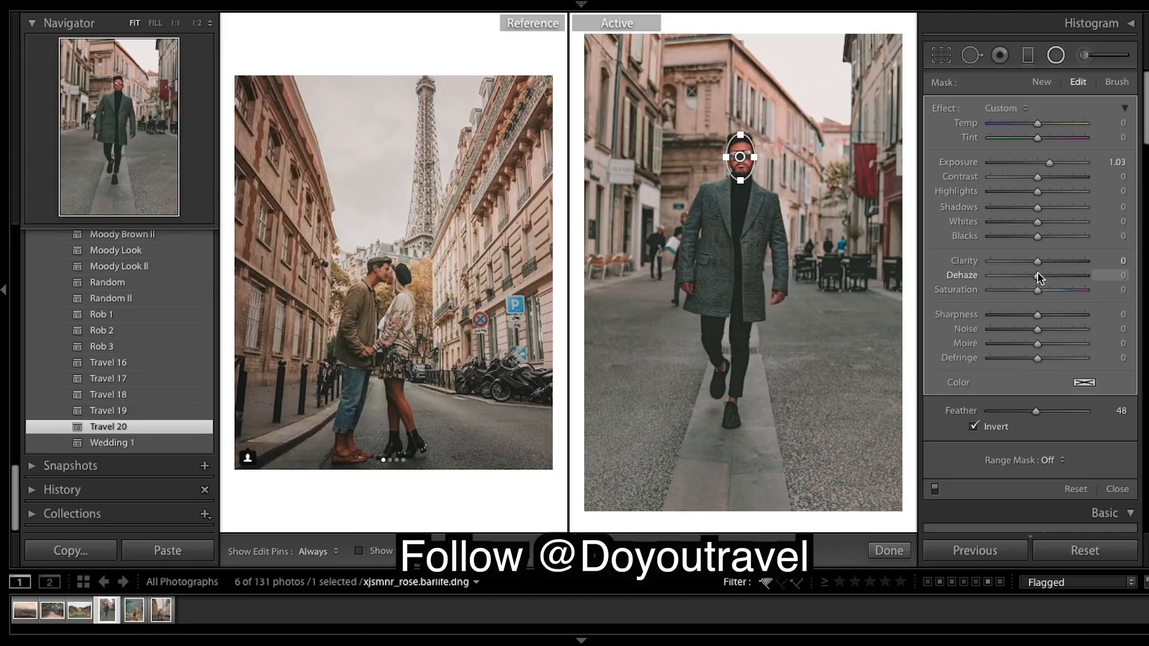
{"action": "left_click_drag", "start_coordinate": [1007, 290], "coordinate": [1023, 297]}
{"action": "left_click", "coordinate": [898, 551]}
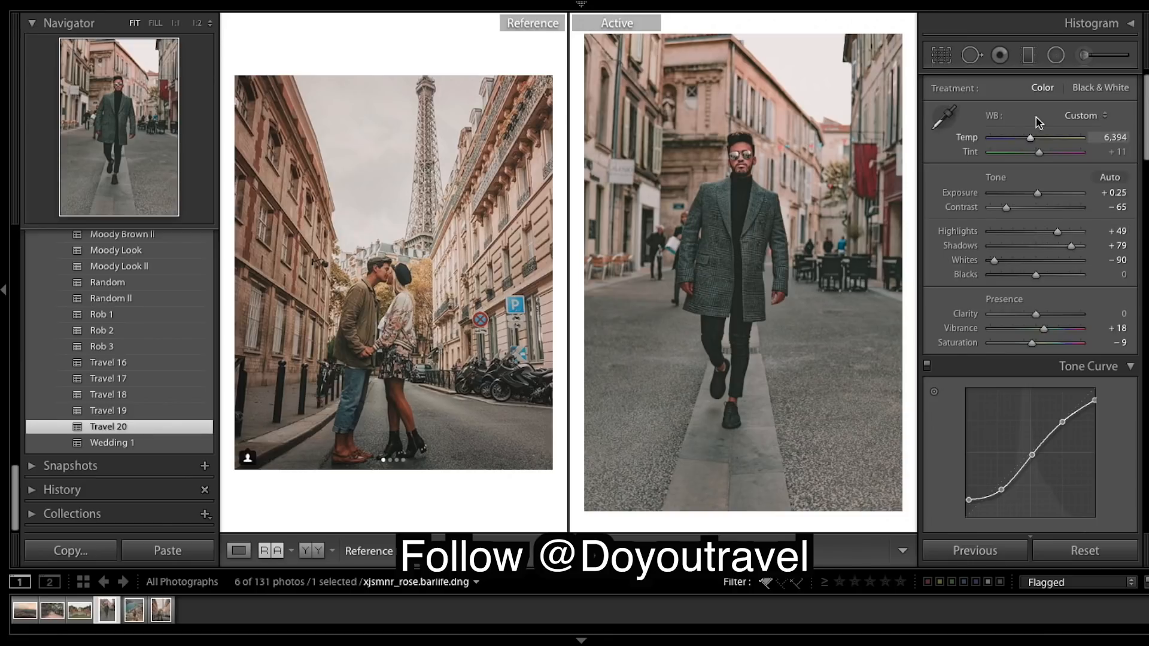
Step: Reopen the radial filter on the man's face and reduce its exposure to 0.72
{"action": "left_click", "coordinate": [1056, 55]}
{"action": "left_click_drag", "start_coordinate": [741, 157], "coordinate": [753, 179]}
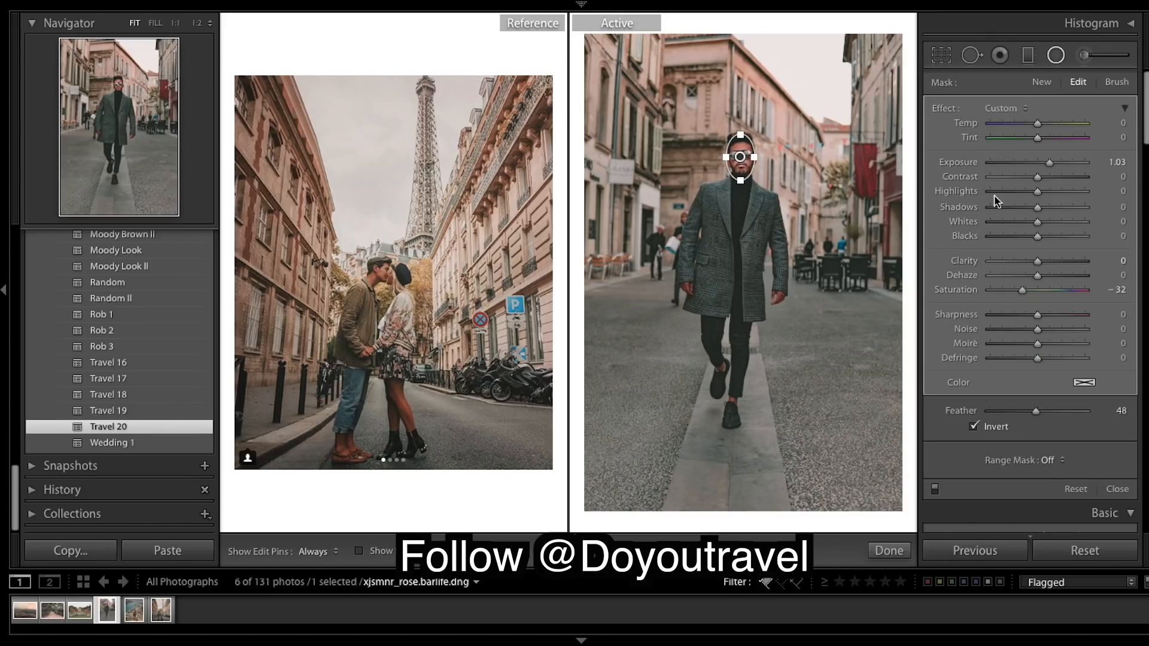
{"action": "left_click_drag", "start_coordinate": [1027, 292], "coordinate": [1023, 292]}
{"action": "left_click_drag", "start_coordinate": [1049, 165], "coordinate": [1048, 164]}
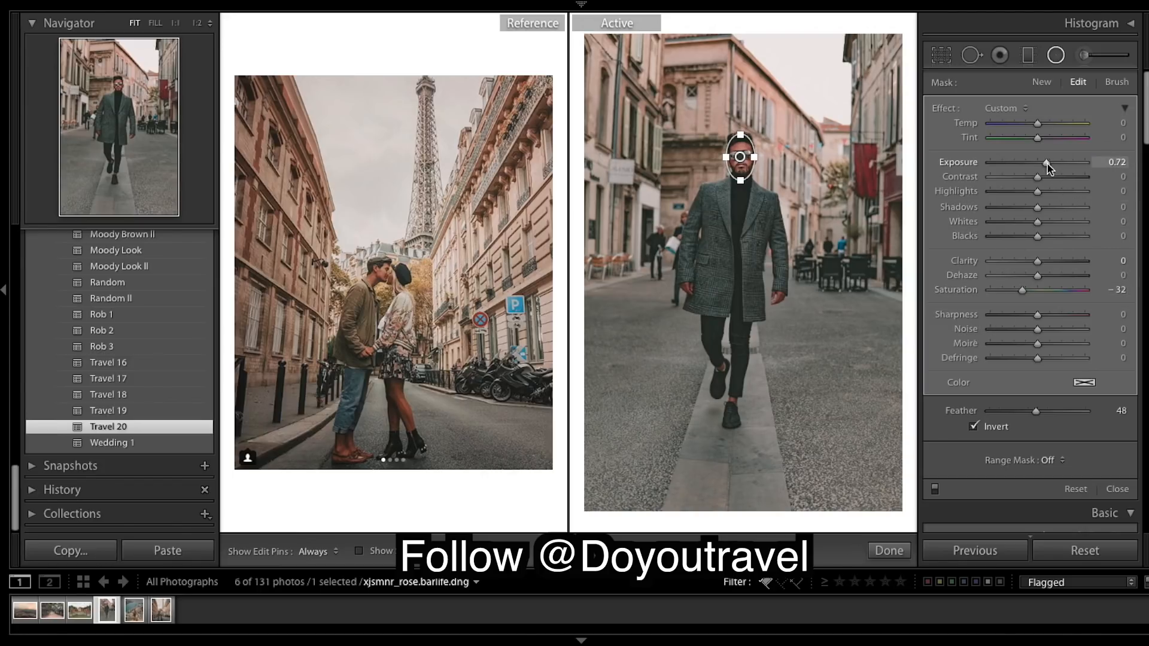
{"action": "left_click", "coordinate": [889, 551]}
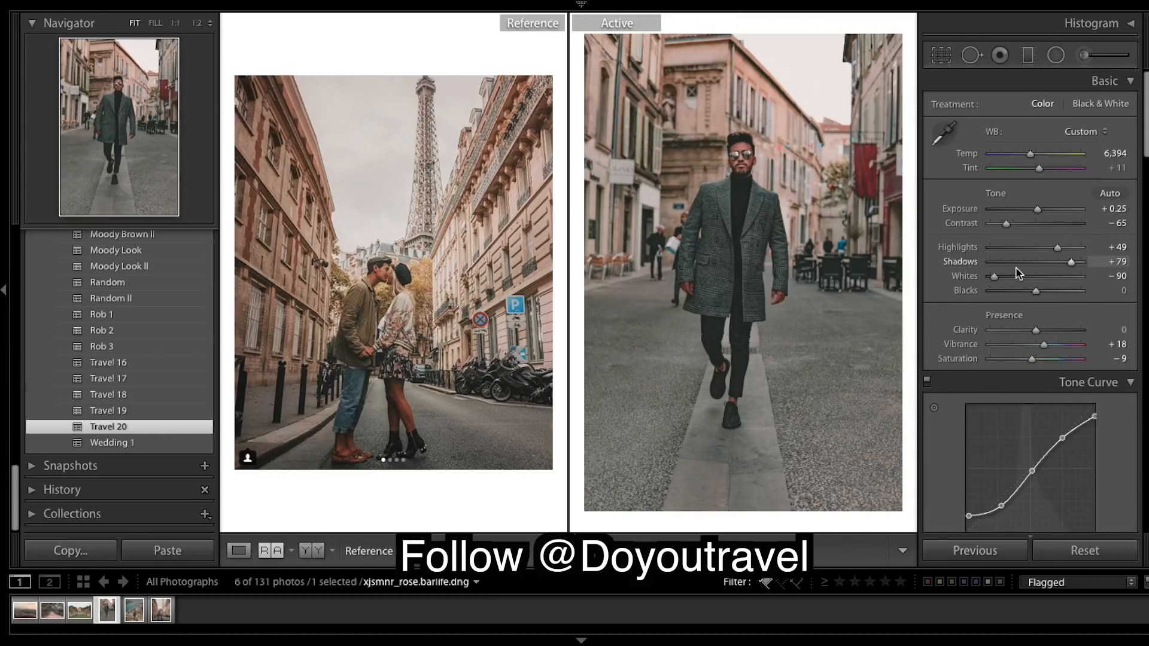
{"action": "left_click", "coordinate": [789, 275]}
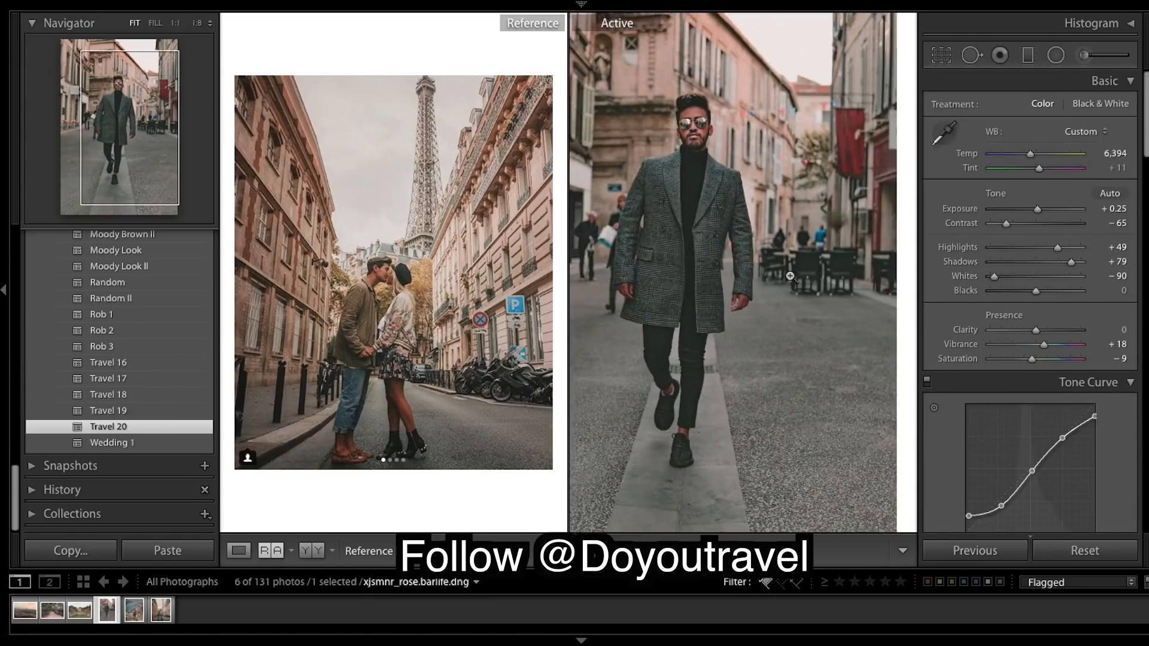
{"action": "left_click", "coordinate": [790, 276]}
{"action": "left_click", "coordinate": [790, 276]}
{"action": "left_click", "coordinate": [791, 276]}
{"action": "left_click", "coordinate": [789, 275]}
{"action": "left_click", "coordinate": [789, 275]}
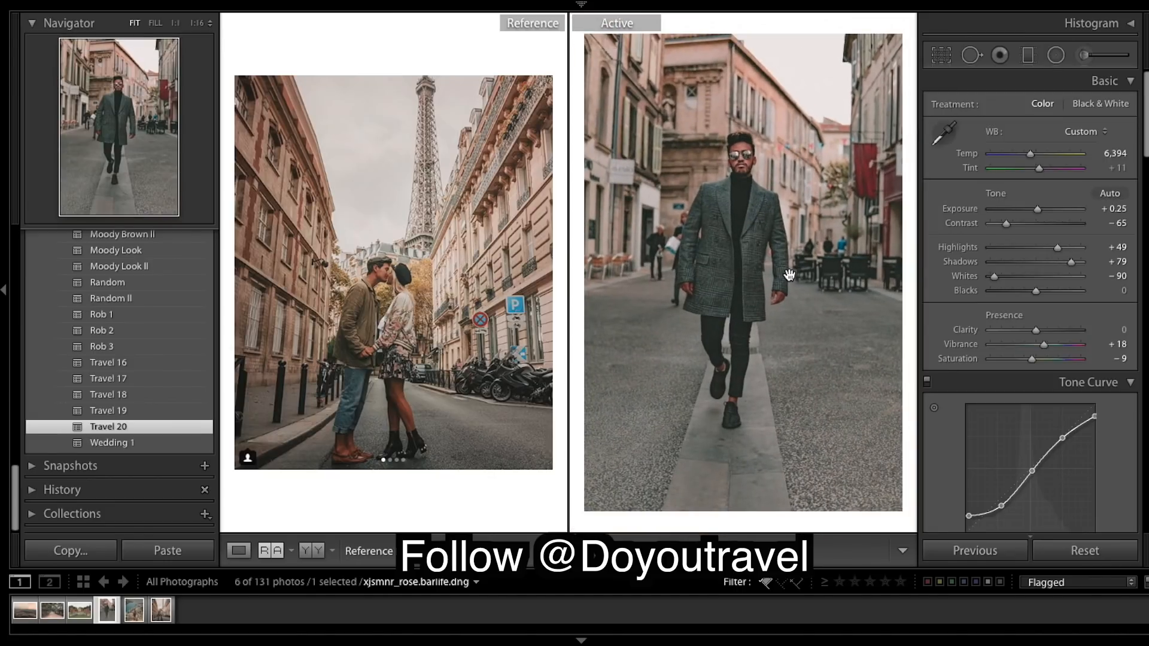
Step: Place a large radial filter over the buildings on the photo's right side with temp 22 and exposure 0.77
{"action": "left_click", "coordinate": [1057, 55]}
{"action": "left_click_drag", "start_coordinate": [913, 155], "coordinate": [942, 265]}
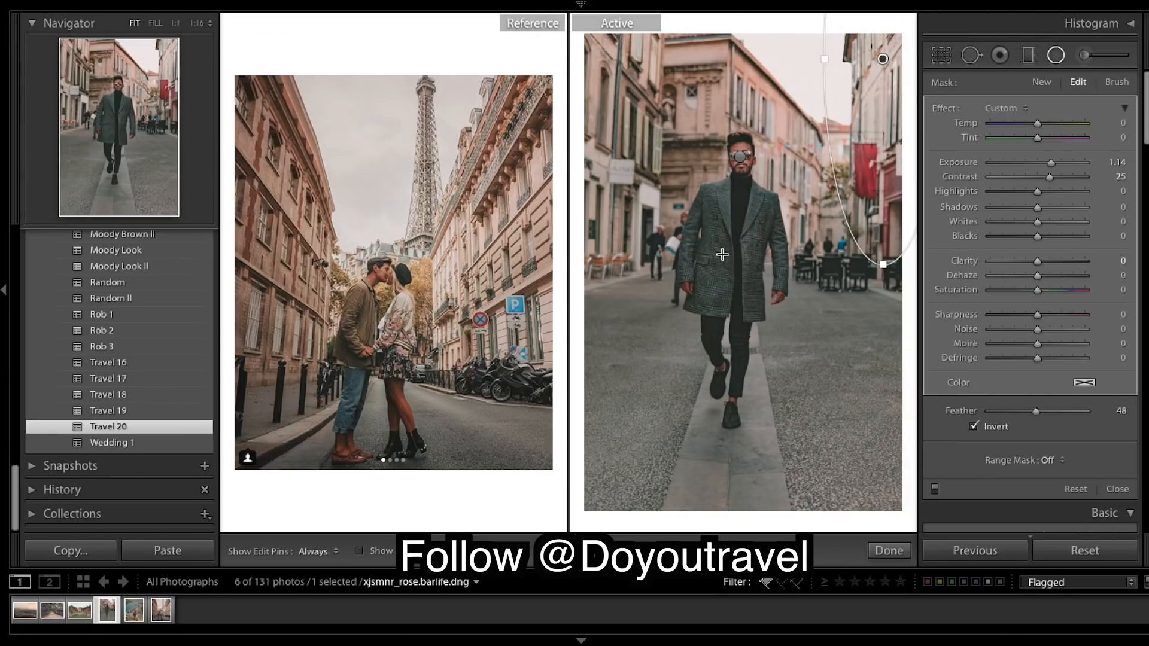
{"action": "left_click_drag", "start_coordinate": [883, 59], "coordinate": [898, 80]}
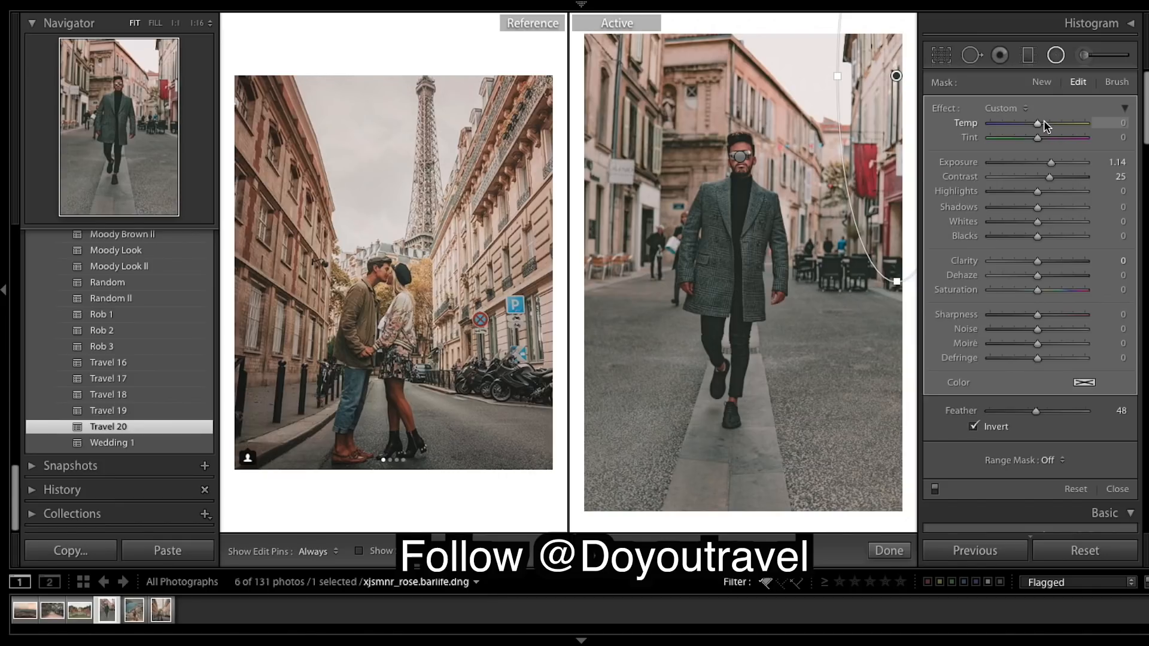
{"action": "left_click_drag", "start_coordinate": [1044, 123], "coordinate": [1047, 125]}
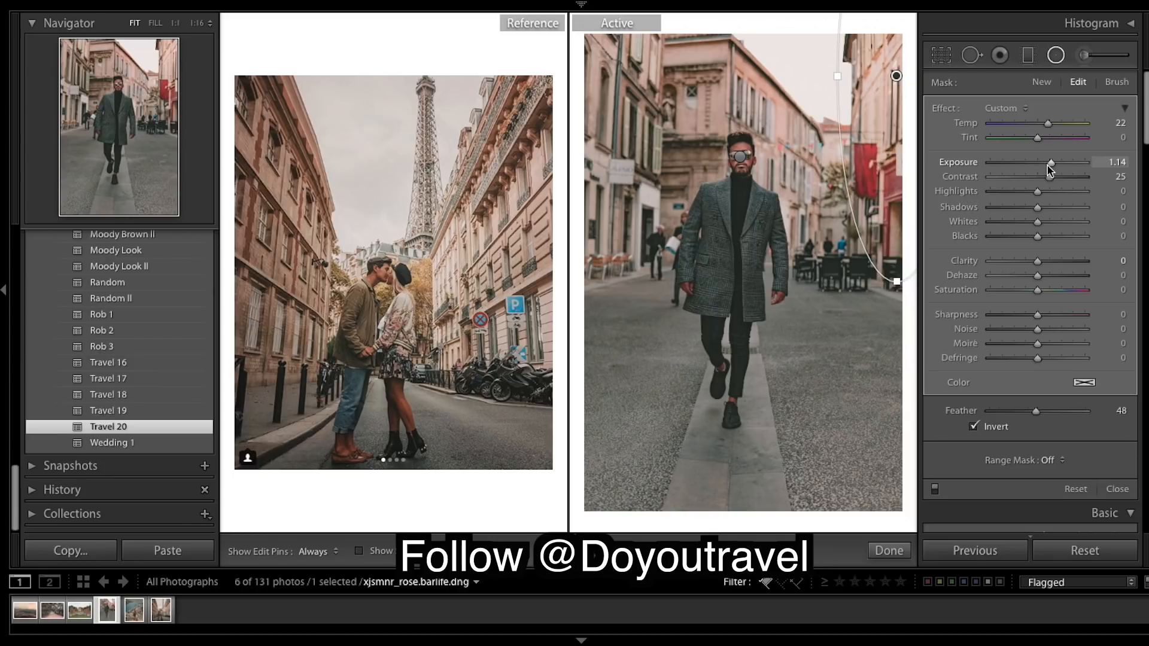
{"action": "left_click_drag", "start_coordinate": [1048, 161], "coordinate": [1044, 162]}
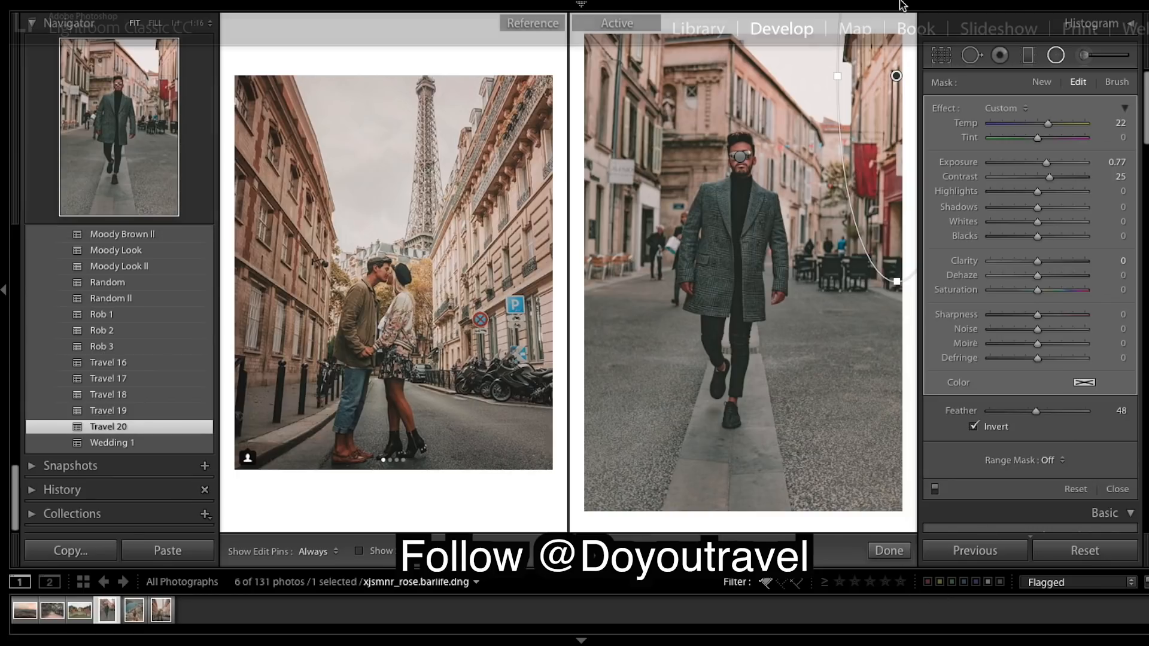
Step: Duplicate the building radial filter onto the buildings on the photo's left side and set it to temp 20 and exposure 0.32
{"action": "right_click", "coordinate": [896, 76]}
{"action": "left_click", "coordinate": [923, 90]}
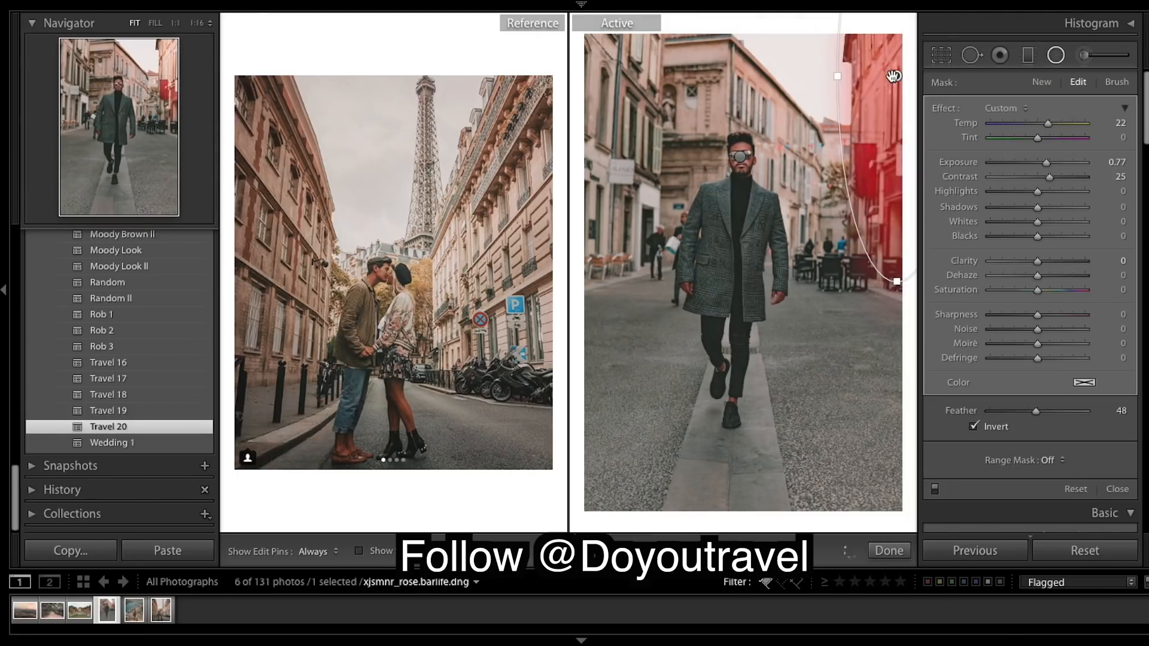
{"action": "left_click_drag", "start_coordinate": [798, 76], "coordinate": [609, 75]}
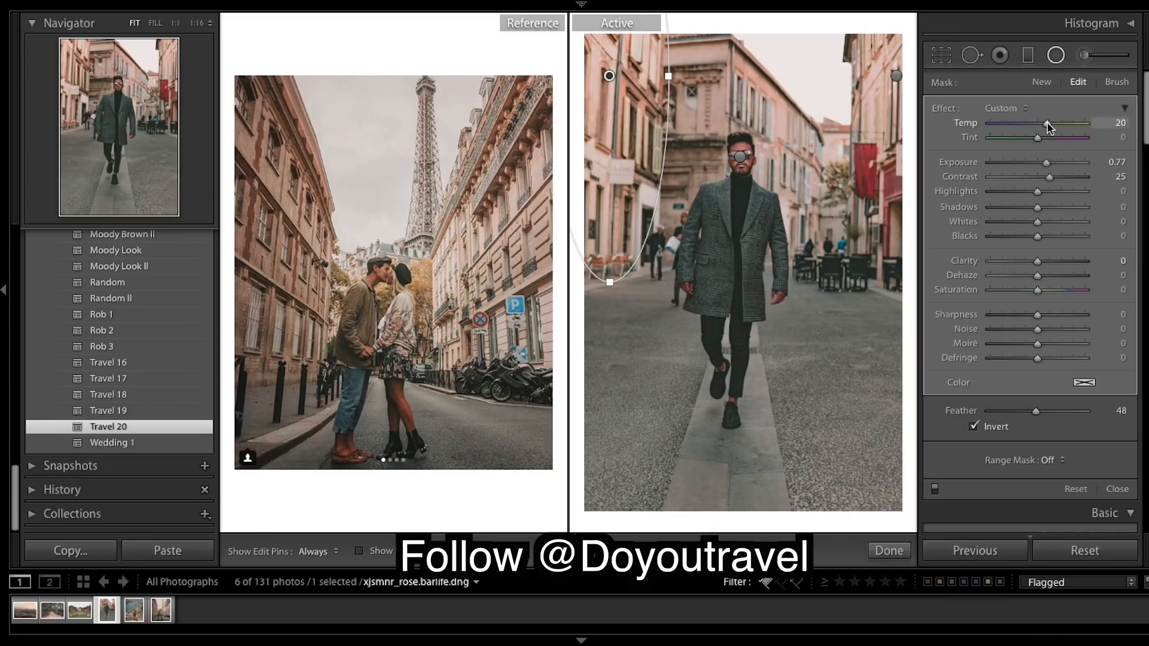
{"action": "left_click_drag", "start_coordinate": [1046, 163], "coordinate": [1041, 165]}
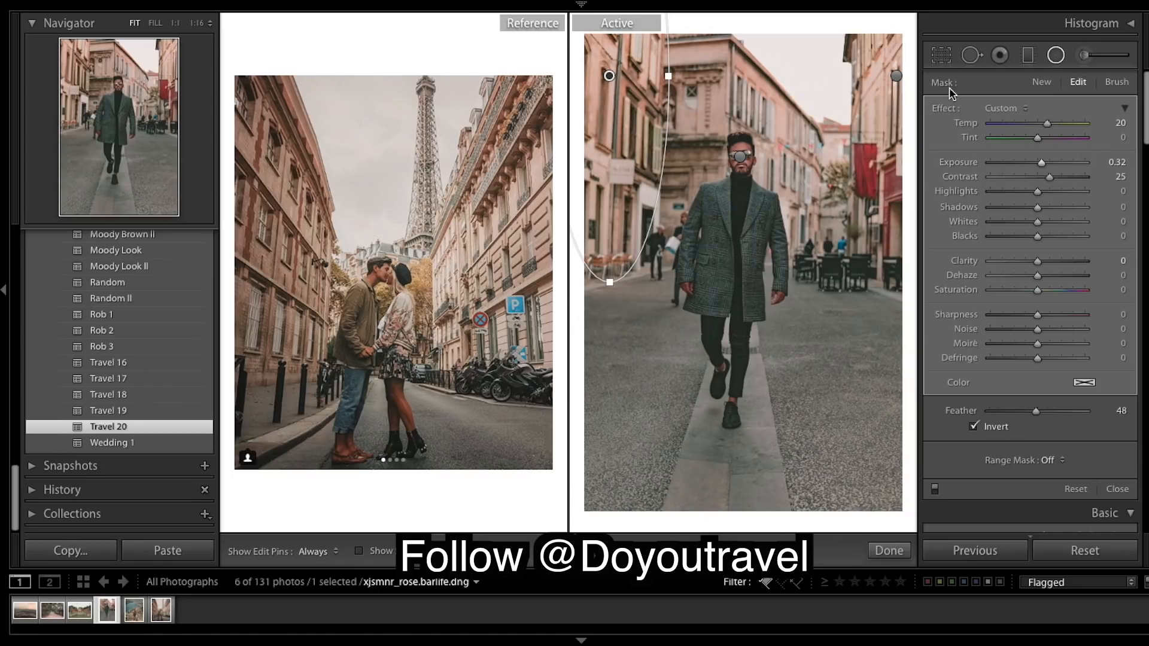
Step: Slightly lower the exposure of the radial filter over the right-hand buildings, finish the filter and view the photo at 1:16
{"action": "left_click", "coordinate": [896, 76]}
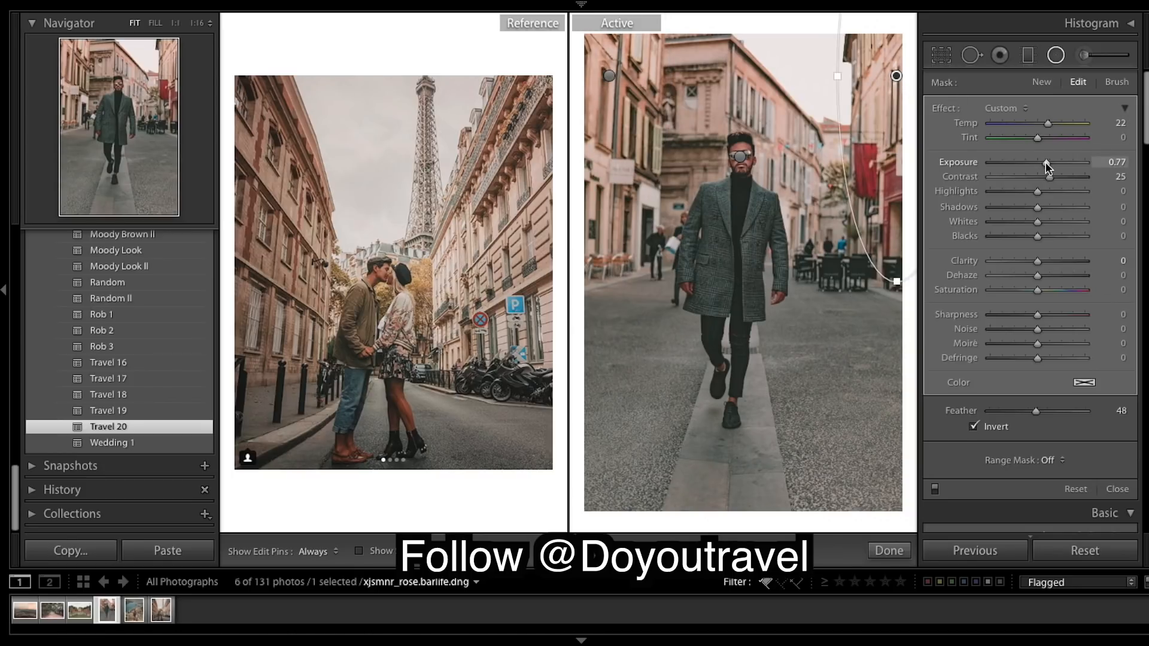
{"action": "left_click_drag", "start_coordinate": [1044, 163], "coordinate": [1043, 164]}
{"action": "left_click", "coordinate": [889, 550]}
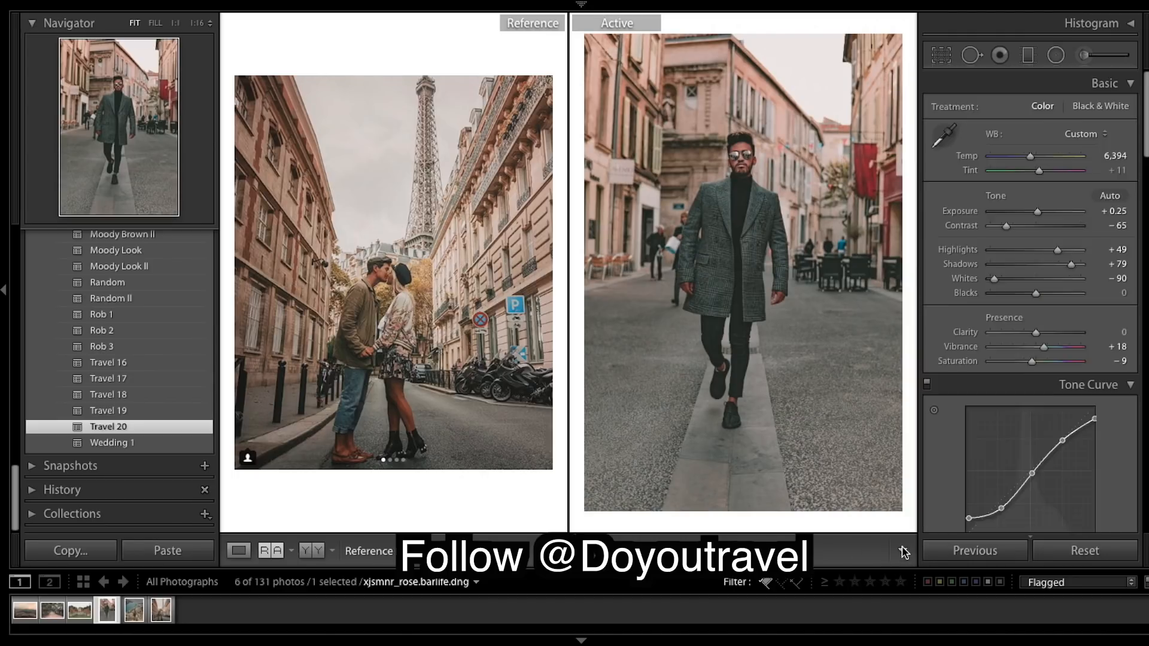
{"action": "left_click", "coordinate": [776, 199]}
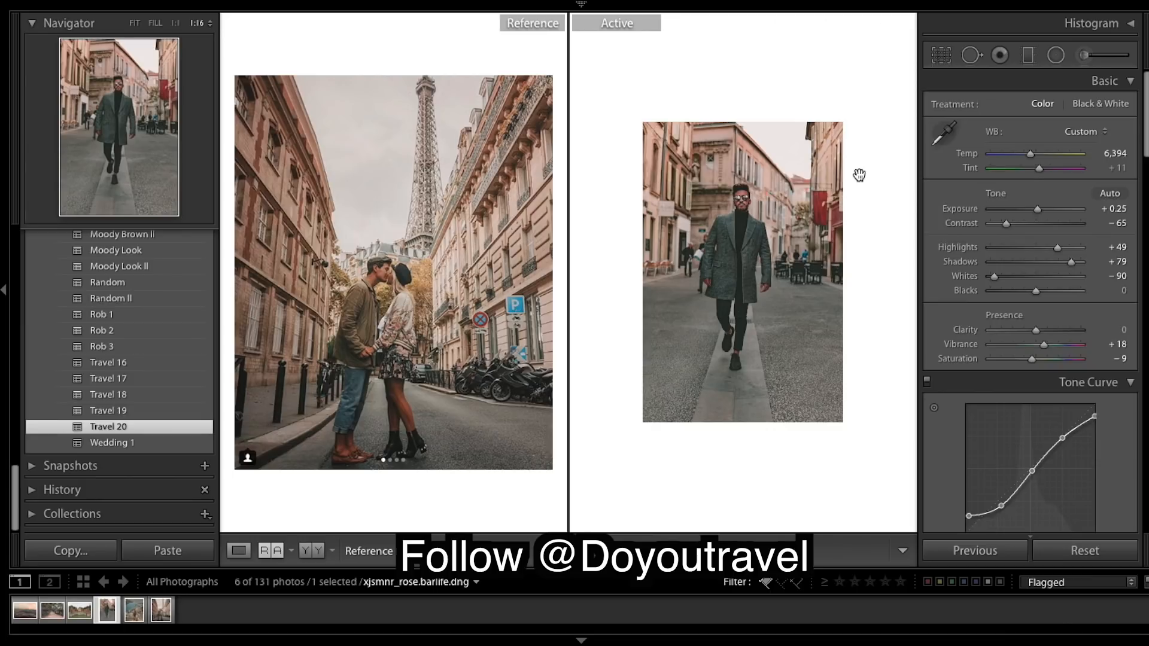
Step: Add a graduated filter from the photo's bottom edge up to the man's knees with exposure -0.71 and contrast 27, and finish it
{"action": "left_click", "coordinate": [1028, 55]}
{"action": "left_click_drag", "start_coordinate": [742, 425], "coordinate": [740, 321]}
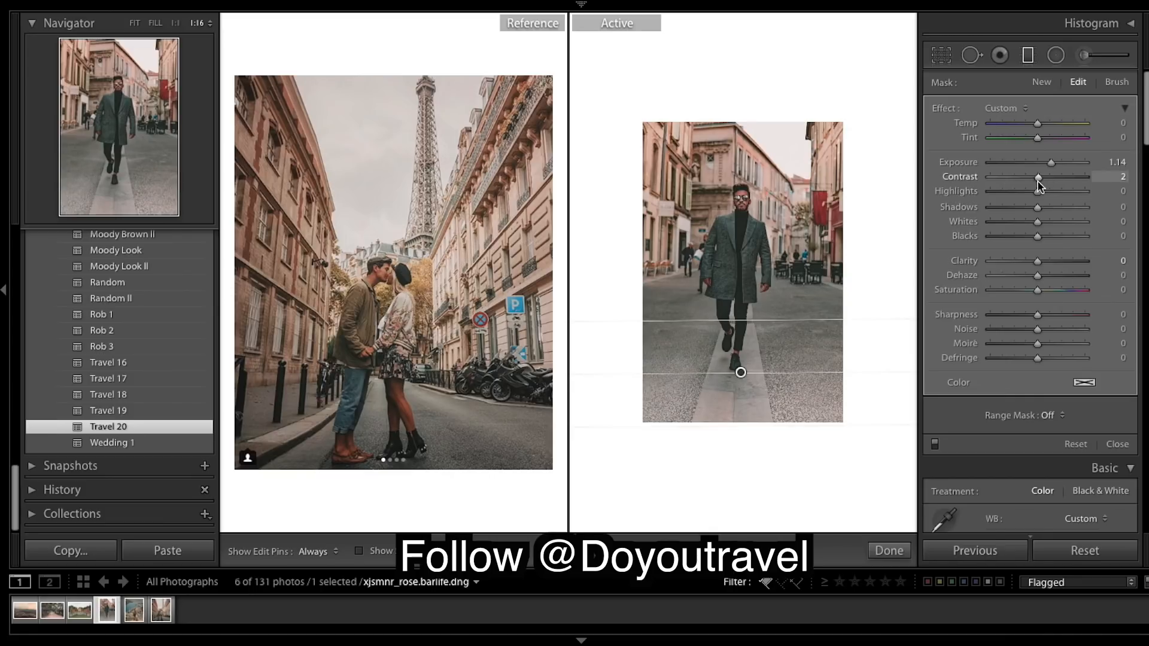
{"action": "mouse_move", "coordinate": [1039, 177]}
{"action": "left_mouse_down"}
{"action": "mouse_move", "coordinate": [1050, 177]}
{"action": "mouse_move", "coordinate": [1029, 163]}
{"action": "left_mouse_up"}
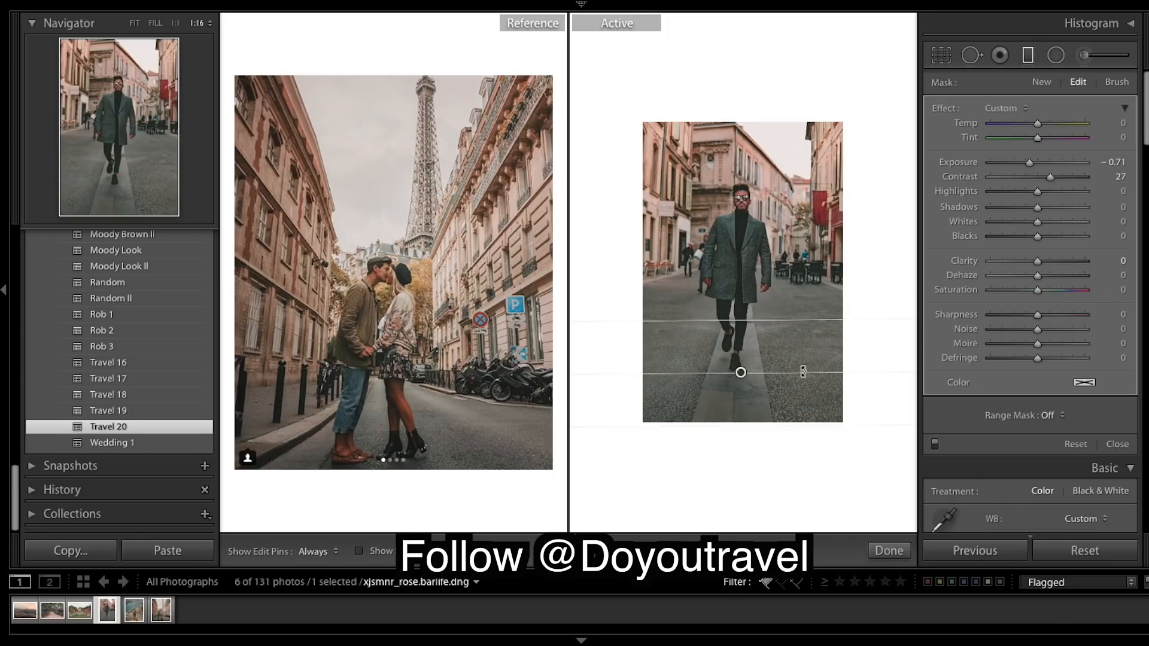
{"action": "left_click_drag", "start_coordinate": [804, 371], "coordinate": [804, 373]}
{"action": "left_click", "coordinate": [889, 550]}
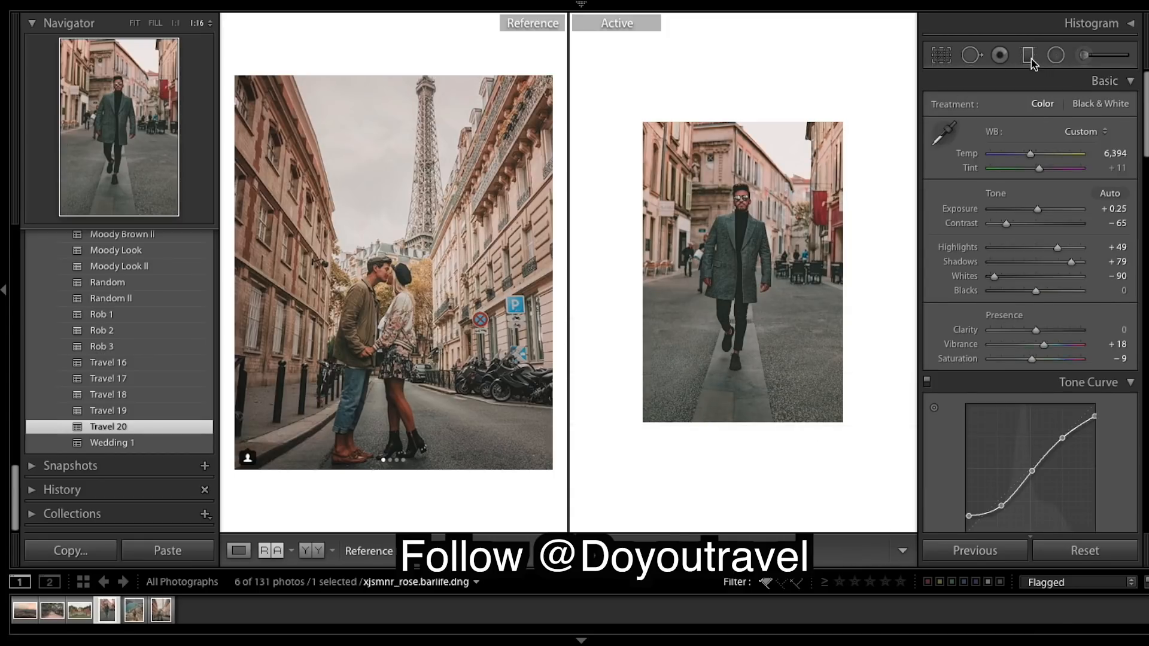
Step: Add a graduated filter from above the photo down to the man's head with exposure -1.05, contrast 25 and whites -42, and finish it
{"action": "left_click", "coordinate": [1029, 57]}
{"action": "left_click_drag", "start_coordinate": [739, 72], "coordinate": [737, 170]}
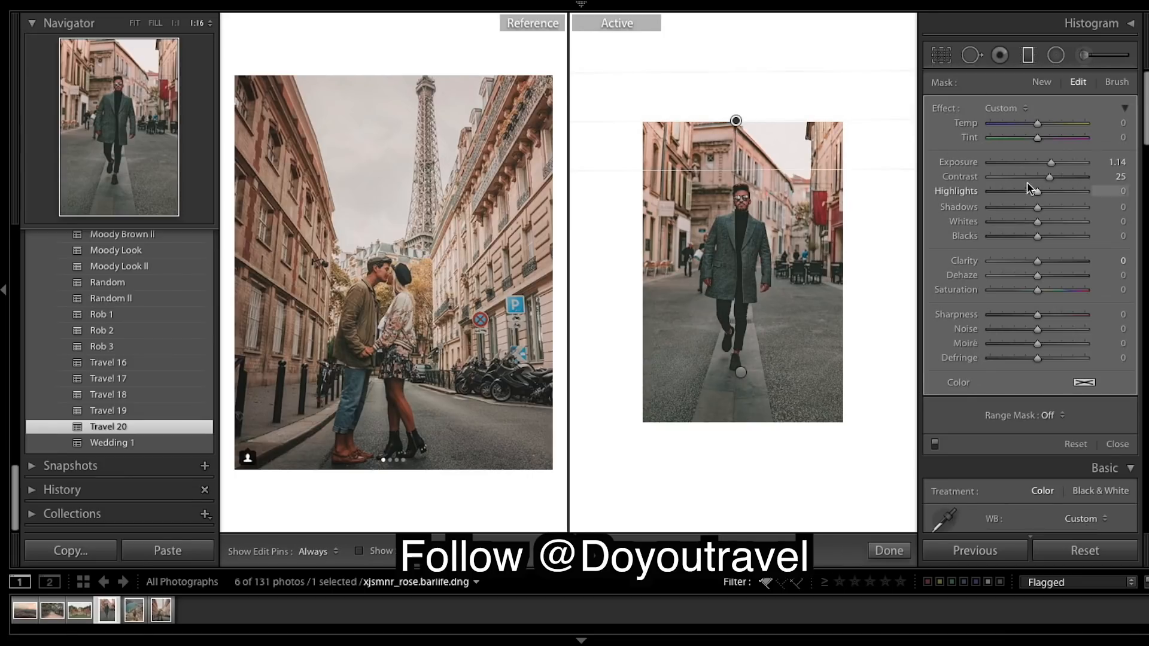
{"action": "left_click_drag", "start_coordinate": [1036, 164], "coordinate": [1025, 166]}
{"action": "left_click_drag", "start_coordinate": [1037, 222], "coordinate": [1018, 228]}
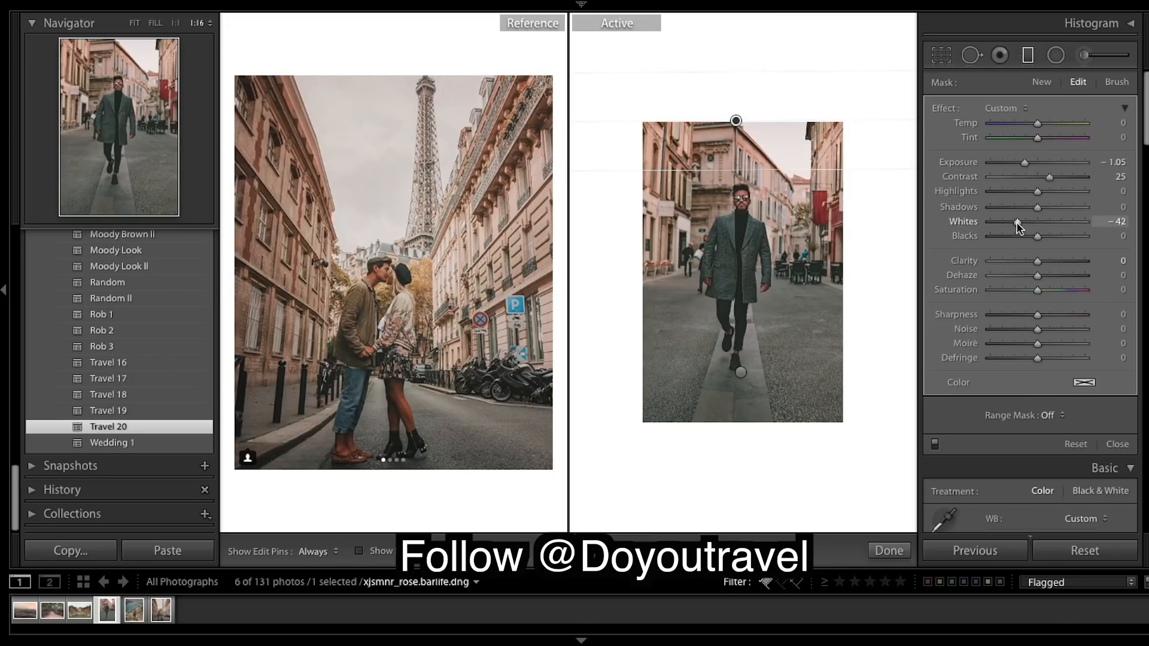
{"action": "left_click_drag", "start_coordinate": [784, 172], "coordinate": [779, 180]}
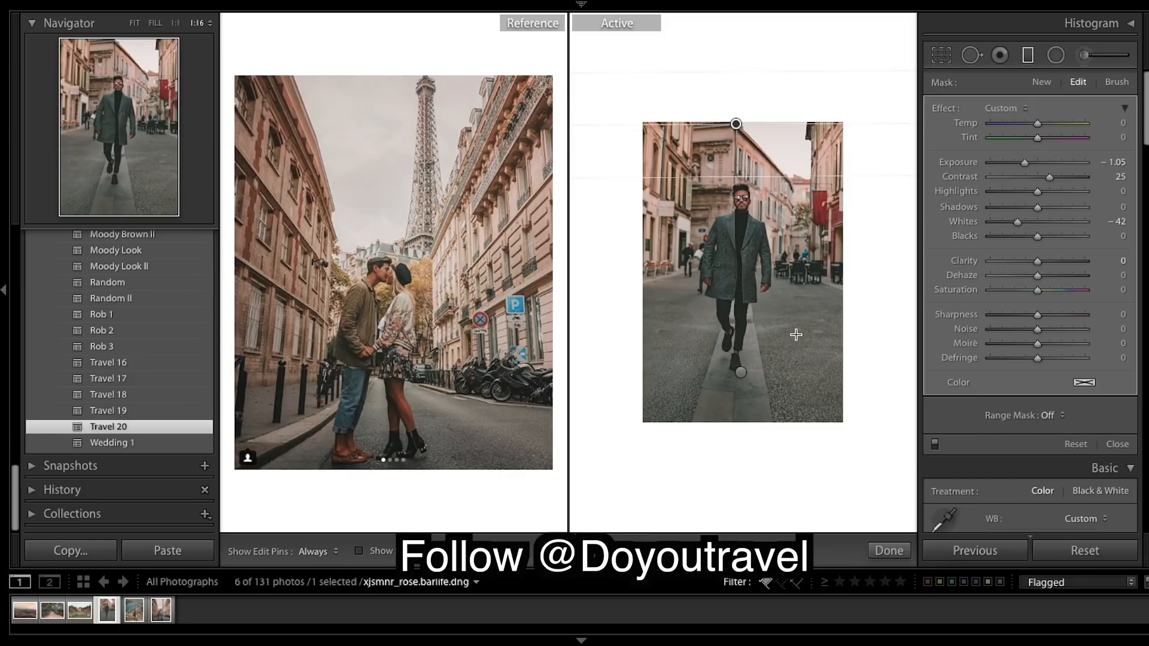
{"action": "left_click", "coordinate": [887, 551]}
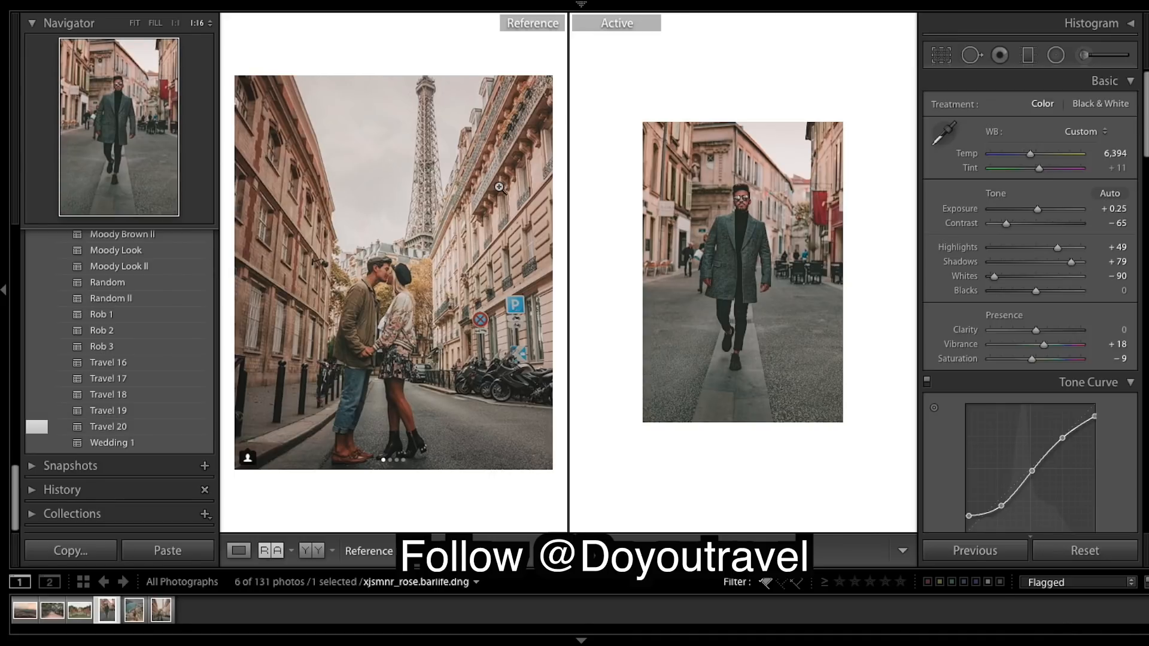
Step: Set the white balance temperature to 6,383, inspect the photo up close and compare it with its unedited version
{"action": "left_click", "coordinate": [807, 246]}
{"action": "left_click", "coordinate": [807, 246]}
{"action": "left_click_drag", "start_coordinate": [1030, 154], "coordinate": [1031, 157]}
{"action": "left_click", "coordinate": [792, 290]}
{"action": "left_click", "coordinate": [793, 290]}
{"action": "left_click", "coordinate": [793, 290]}
{"action": "left_click", "coordinate": [822, 346]}
{"action": "key", "text": "backslash"}
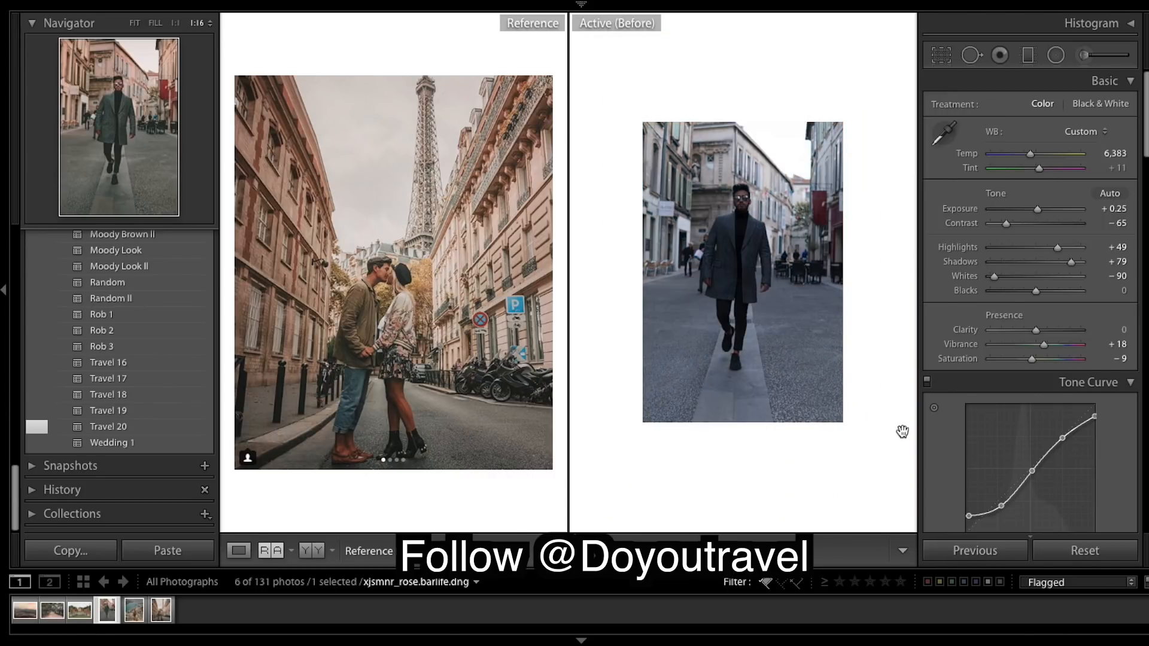
{"action": "key", "text": "backslash"}
Step: Set the yellow luminance to +5 and the orange luminance to -18
{"action": "scroll", "coordinate": [1072, 282], "scroll_direction": "down", "scroll_amount": 5}
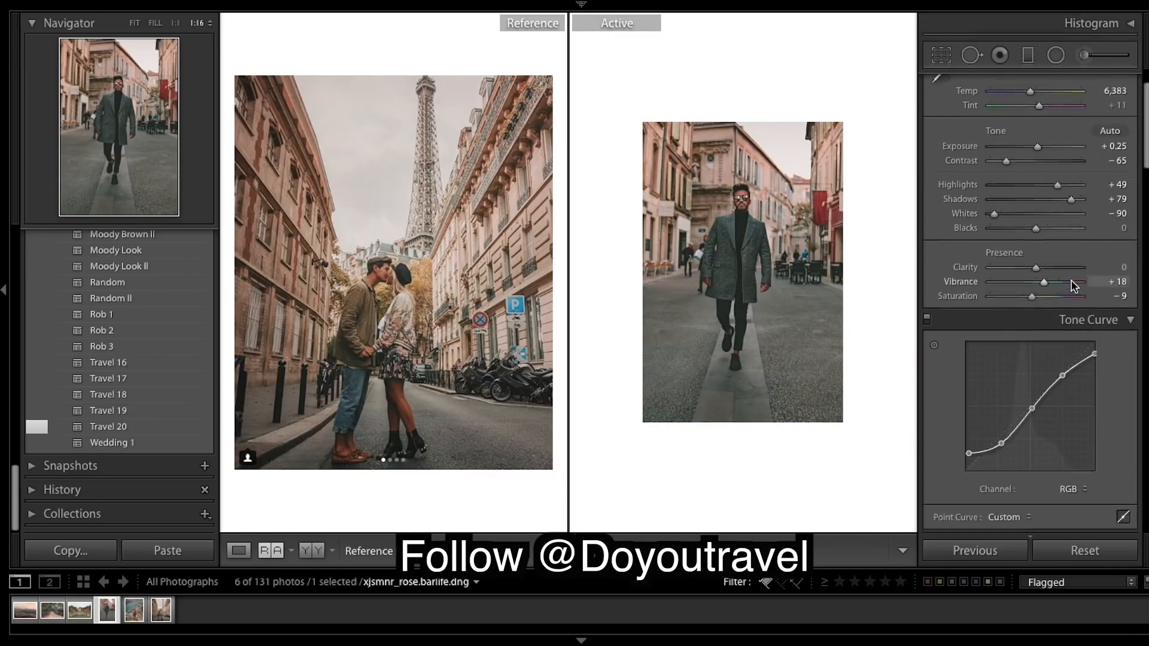
{"action": "scroll", "coordinate": [1073, 282], "scroll_direction": "down", "scroll_amount": 10}
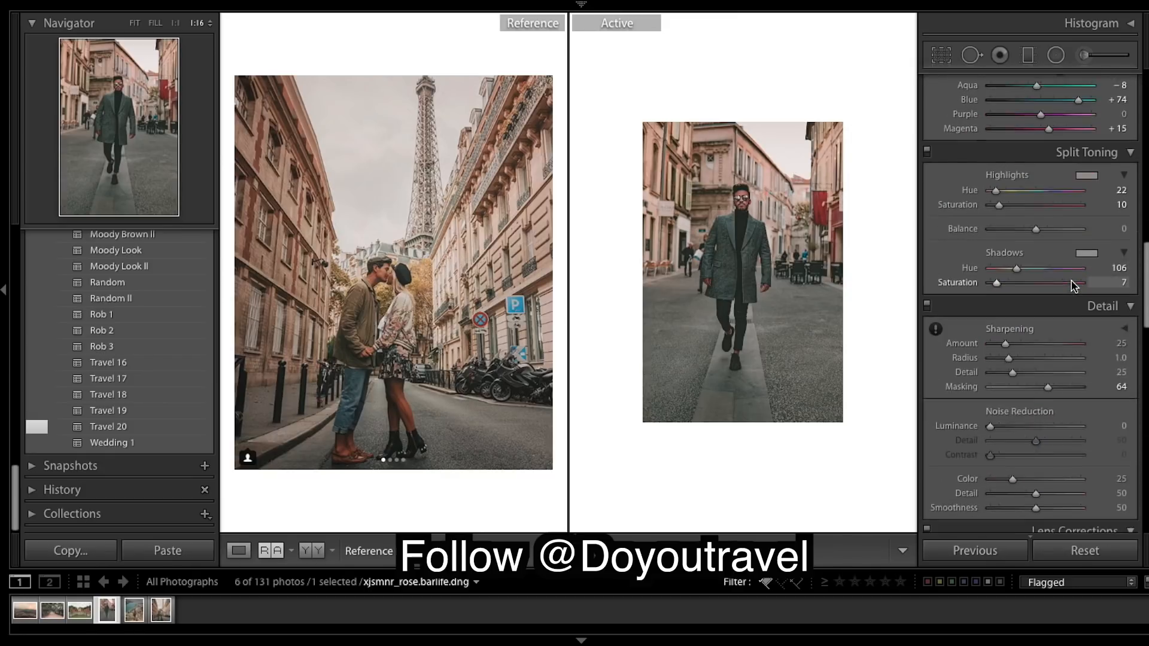
{"action": "scroll", "coordinate": [1072, 286], "scroll_direction": "down", "scroll_amount": 12}
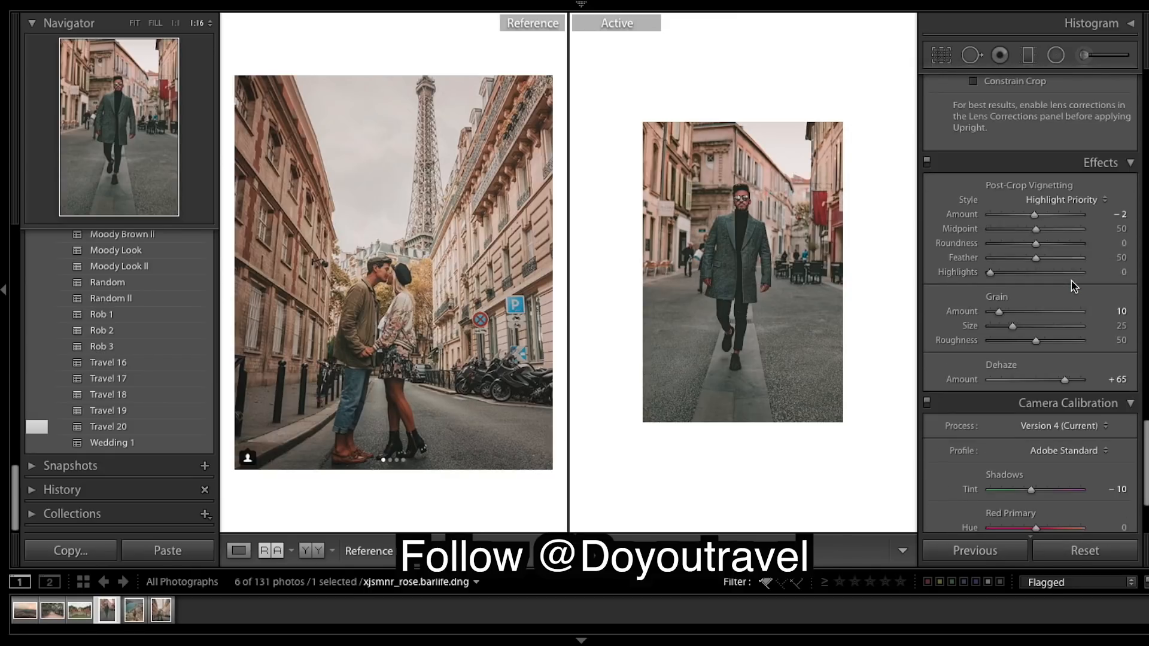
{"action": "scroll", "coordinate": [1072, 286], "scroll_direction": "up", "scroll_amount": 15}
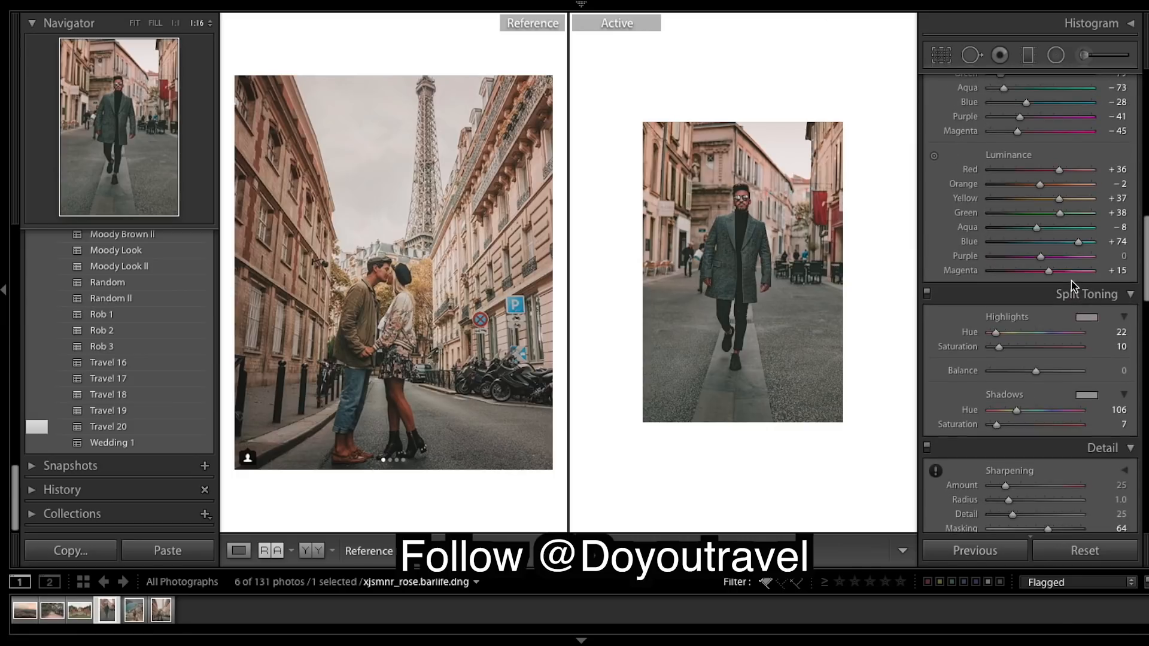
{"action": "scroll", "coordinate": [1072, 286], "scroll_direction": "up", "scroll_amount": 1}
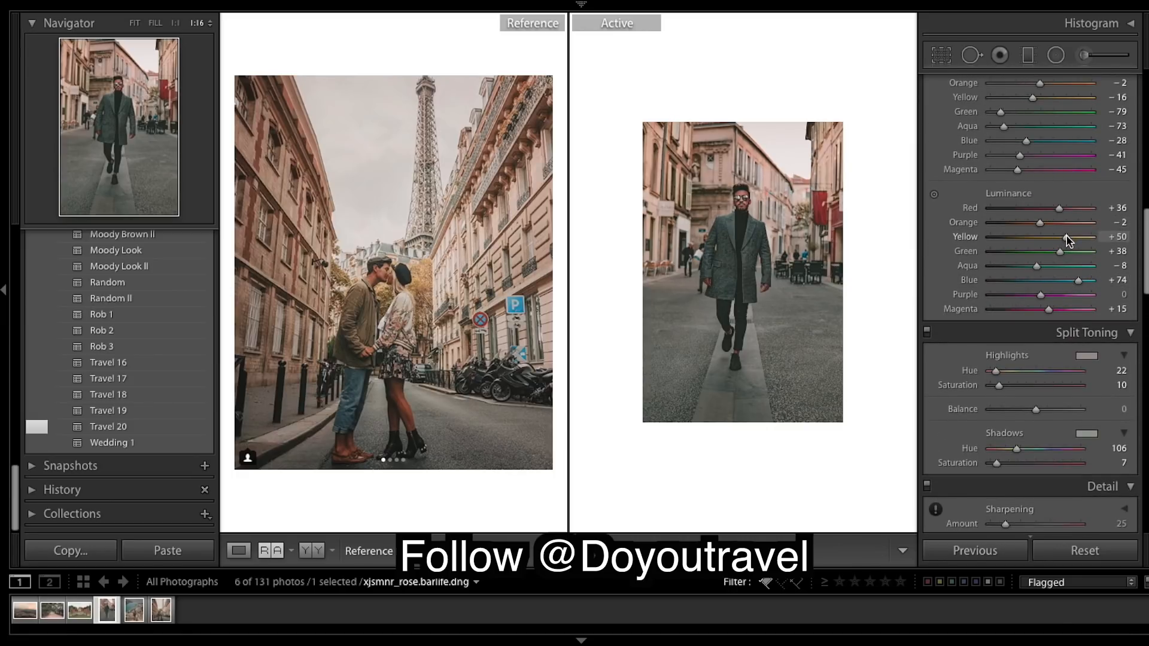
{"action": "mouse_move", "coordinate": [1069, 239]}
{"action": "left_mouse_down"}
{"action": "mouse_move", "coordinate": [1081, 240]}
{"action": "mouse_move", "coordinate": [1058, 242]}
{"action": "left_mouse_up"}
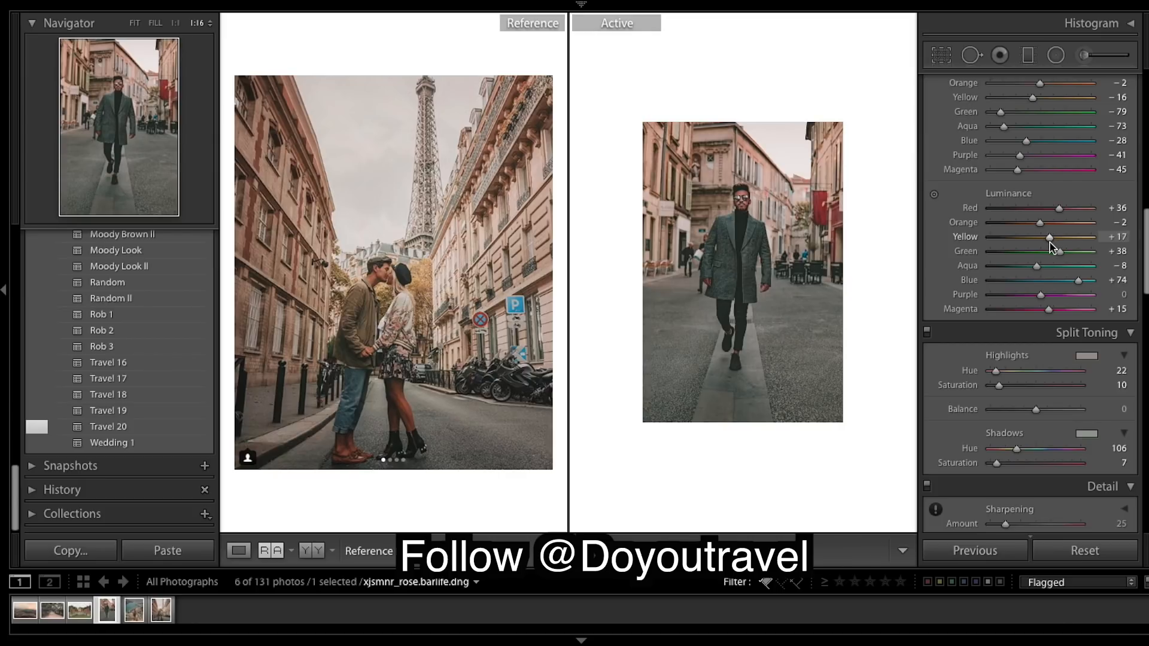
{"action": "left_click_drag", "start_coordinate": [1039, 223], "coordinate": [1031, 222]}
Step: Raise the global highlights to +63
{"action": "scroll", "coordinate": [1044, 240], "scroll_direction": "up", "scroll_amount": 10}
{"action": "scroll", "coordinate": [1048, 230], "scroll_direction": "down", "scroll_amount": 1}
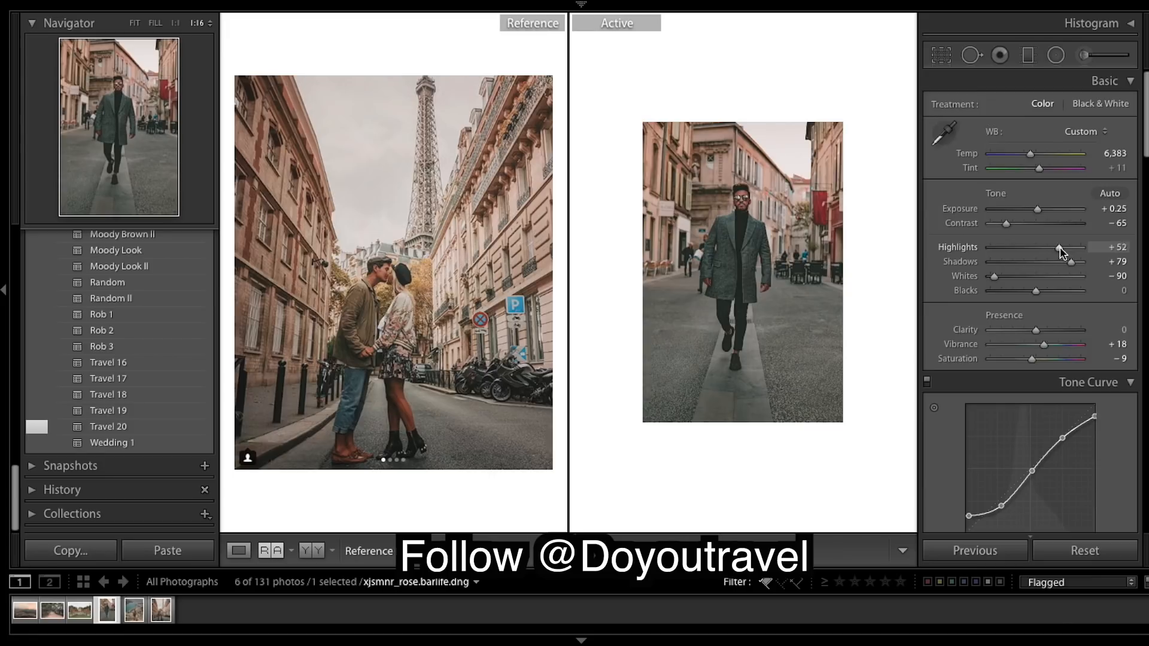
{"action": "left_click_drag", "start_coordinate": [1062, 247], "coordinate": [1062, 246]}
{"action": "left_click_drag", "start_coordinate": [1062, 247], "coordinate": [1065, 249]}
Step: Review the effects, calibration, basic and HSL settings against the reference photo and inspect the edit at a larger size
{"action": "scroll", "coordinate": [1068, 264], "scroll_direction": "down", "scroll_amount": 15}
{"action": "scroll", "coordinate": [1077, 279], "scroll_direction": "down", "scroll_amount": 5}
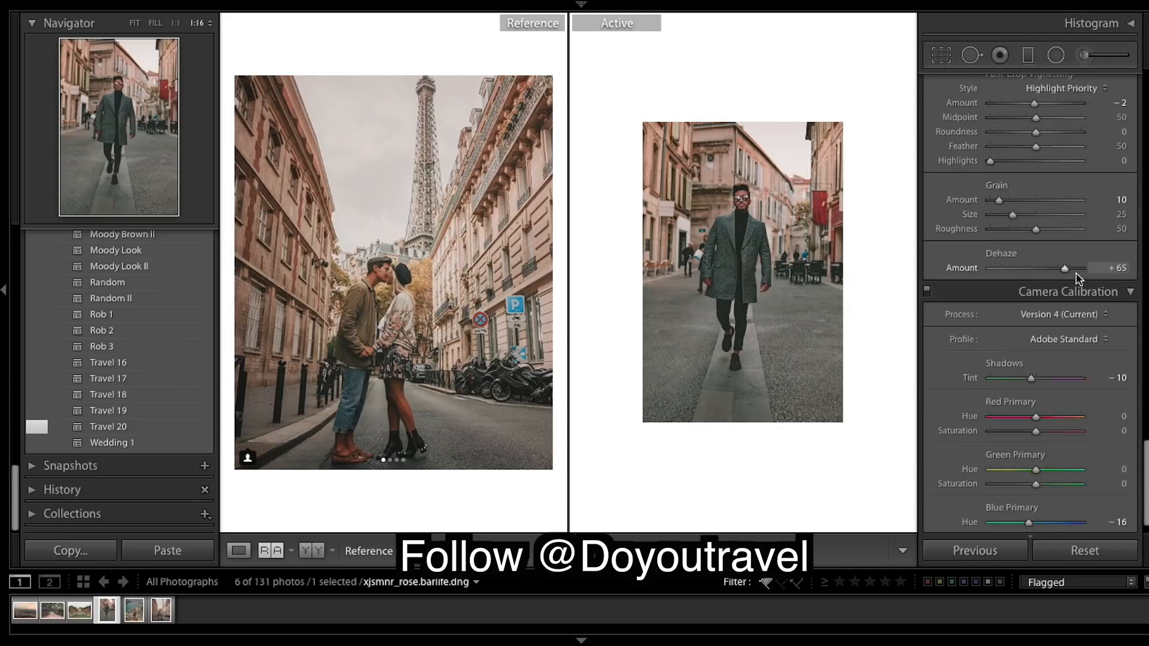
{"action": "scroll", "coordinate": [1077, 278], "scroll_direction": "up", "scroll_amount": 1}
{"action": "scroll", "coordinate": [1078, 279], "scroll_direction": "down", "scroll_amount": 1}
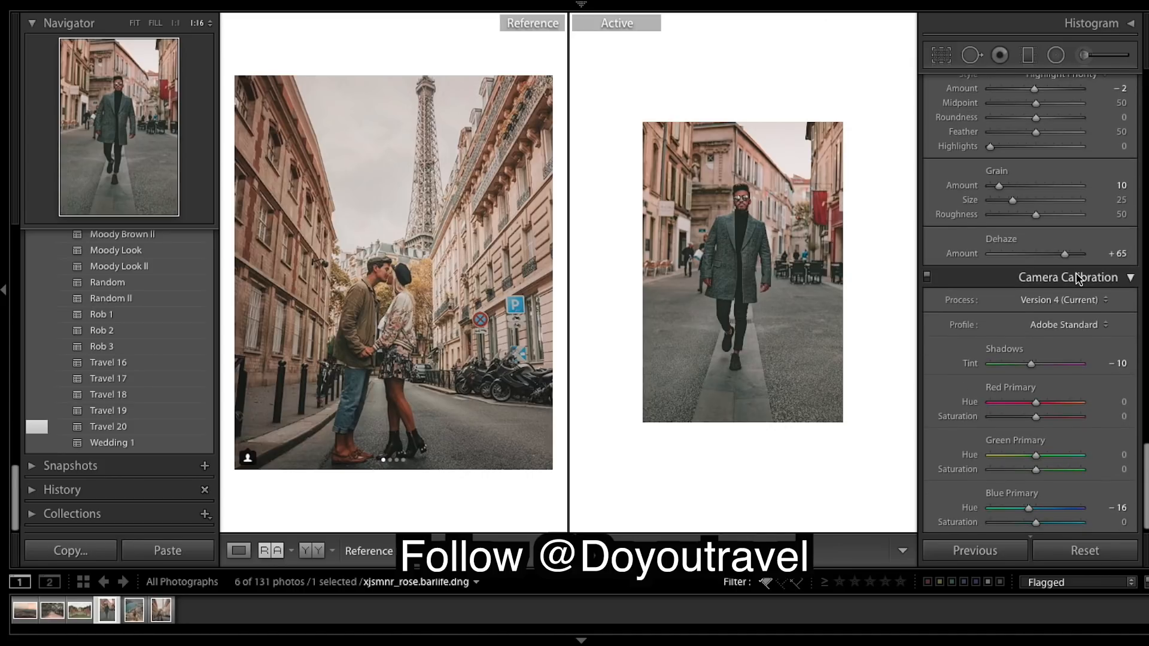
{"action": "scroll", "coordinate": [1078, 278], "scroll_direction": "up", "scroll_amount": 6}
{"action": "left_click", "coordinate": [734, 242]}
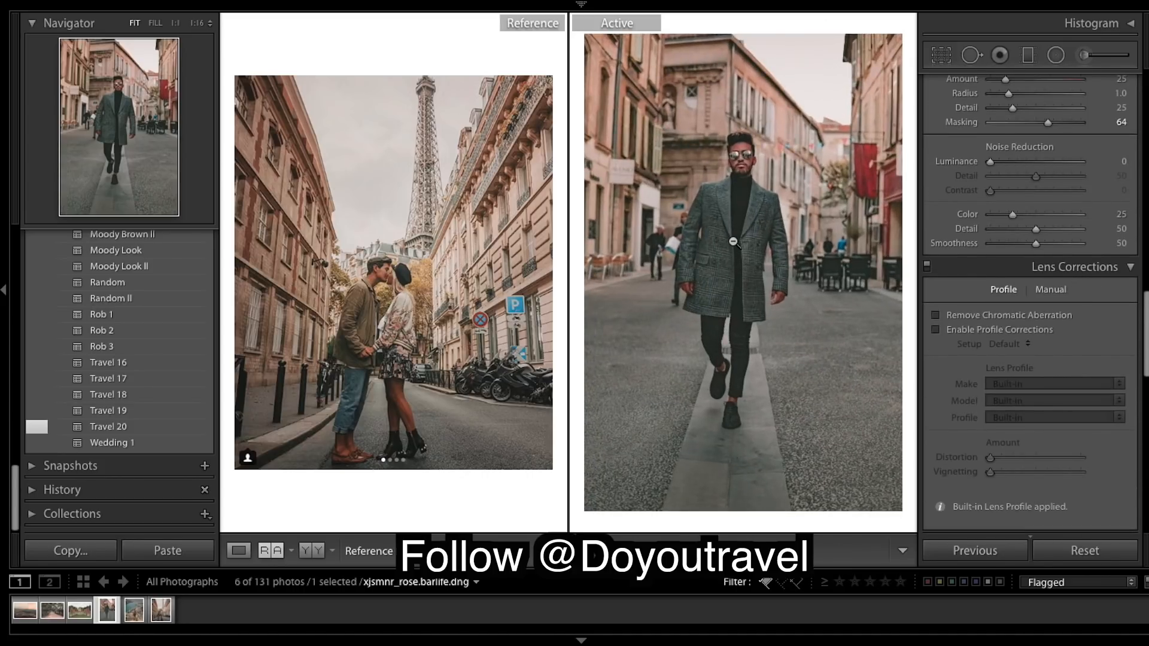
{"action": "left_click", "coordinate": [734, 242]}
{"action": "scroll", "coordinate": [1104, 248], "scroll_direction": "up", "scroll_amount": 10}
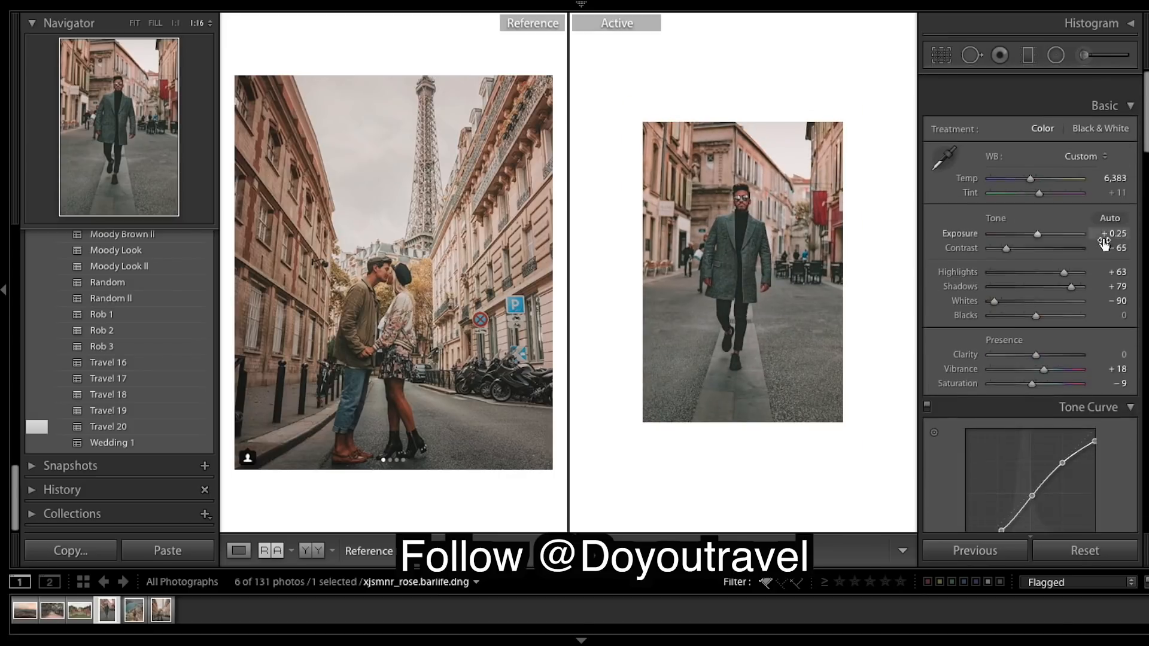
{"action": "scroll", "coordinate": [1104, 248], "scroll_direction": "down", "scroll_amount": 3}
{"action": "scroll", "coordinate": [1104, 246], "scroll_direction": "down", "scroll_amount": 10}
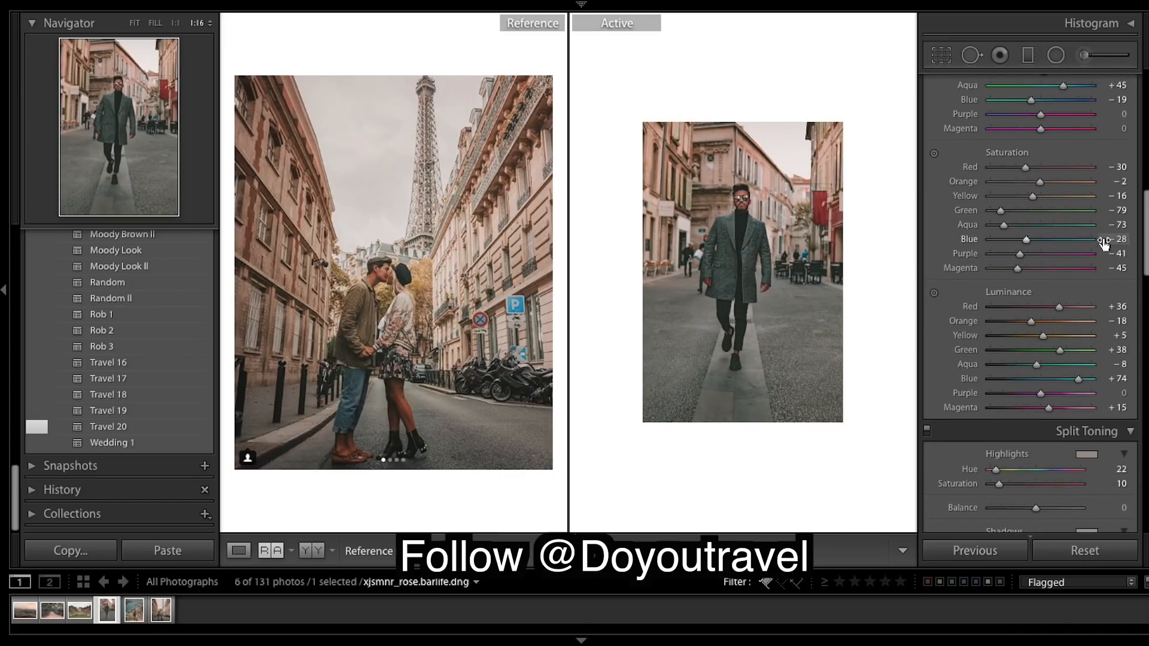
{"action": "scroll", "coordinate": [1104, 238], "scroll_direction": "up", "scroll_amount": 7}
{"action": "scroll", "coordinate": [1104, 238], "scroll_direction": "down", "scroll_amount": 11}
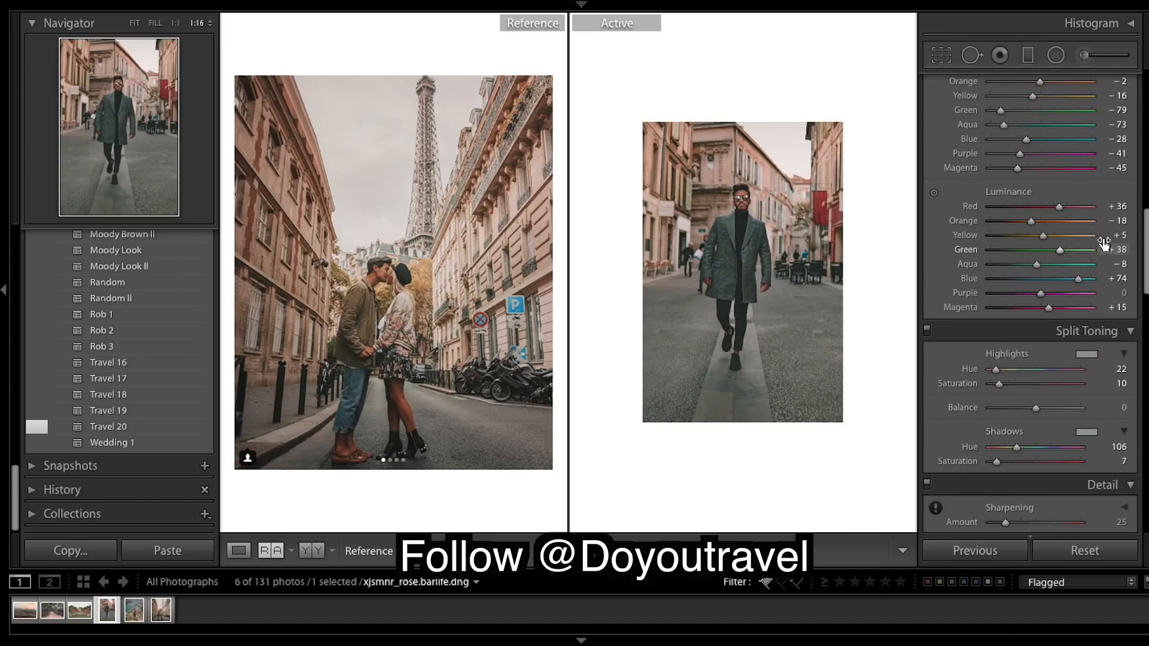
Step: Set the yellow hue to -36 and compare the photo before and after the edit
{"action": "scroll", "coordinate": [1038, 226], "scroll_direction": "up", "scroll_amount": 6}
{"action": "scroll", "coordinate": [1037, 226], "scroll_direction": "up", "scroll_amount": 2}
{"action": "left_click_drag", "start_coordinate": [1020, 185], "coordinate": [1022, 189]}
{"action": "key", "text": "backslash"}
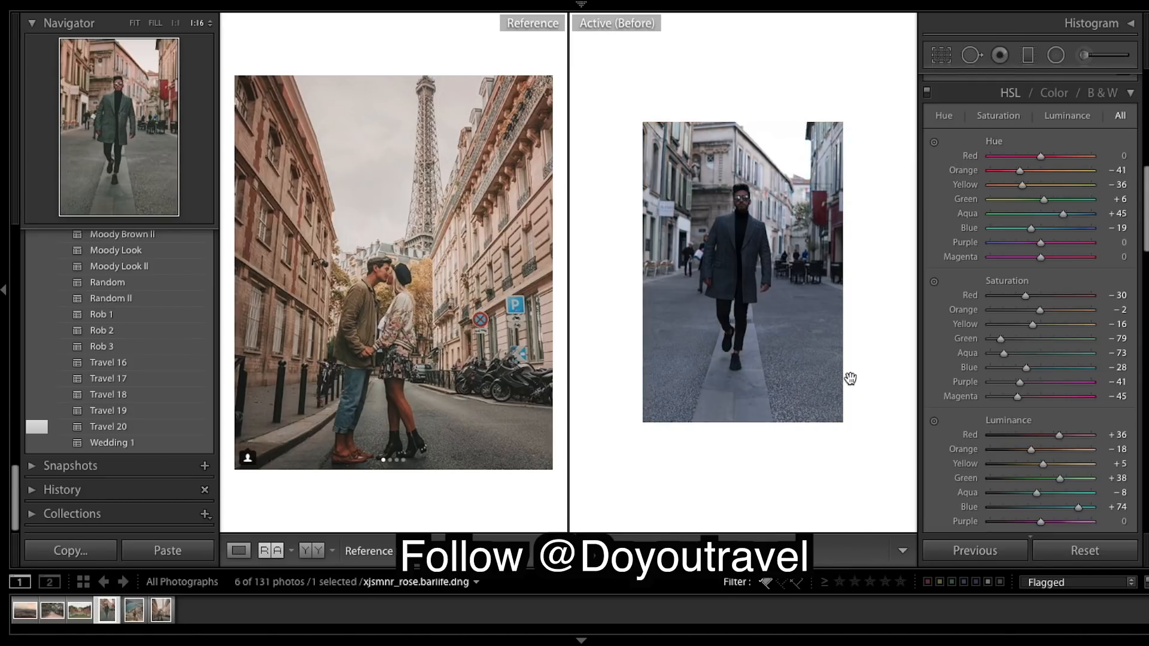
{"action": "key", "text": "backslash"}
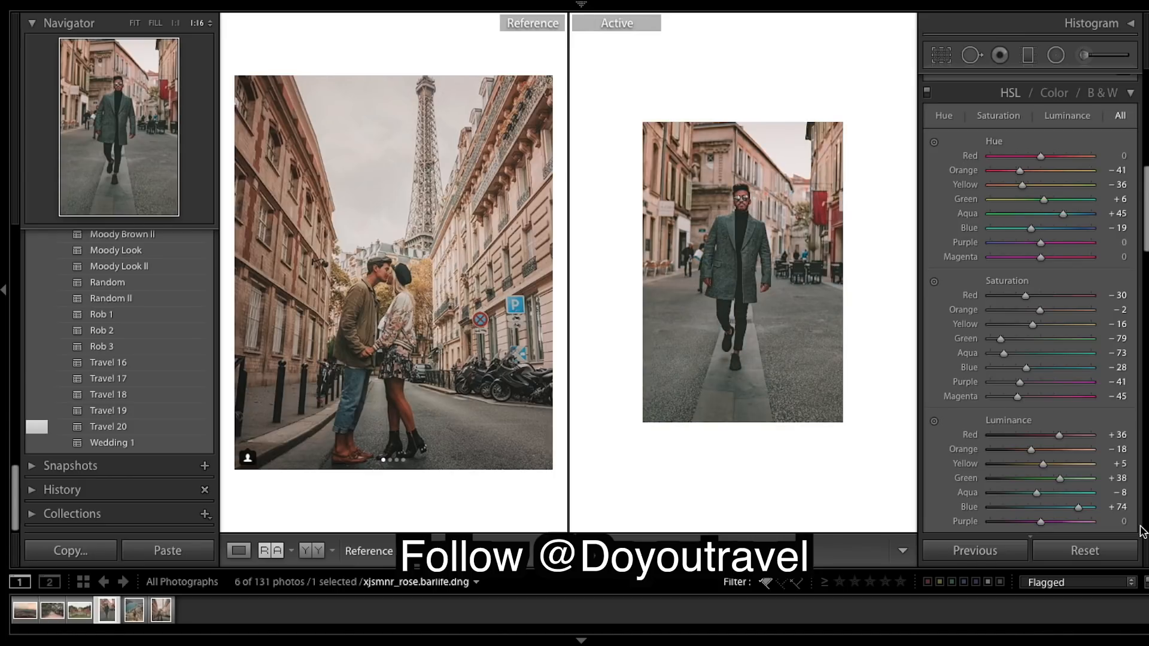
{"action": "key", "text": "backslash"}
{"action": "key", "text": "backslash"}
Step: Check the finished portrait once more, switching between its unedited and edited versions beside the reference photo
{"action": "left_click_drag", "start_coordinate": [1022, 184], "coordinate": [1021, 185]}
{"action": "left_click", "coordinate": [799, 261]}
{"action": "left_click", "coordinate": [795, 258]}
{"action": "key", "text": "backslash"}
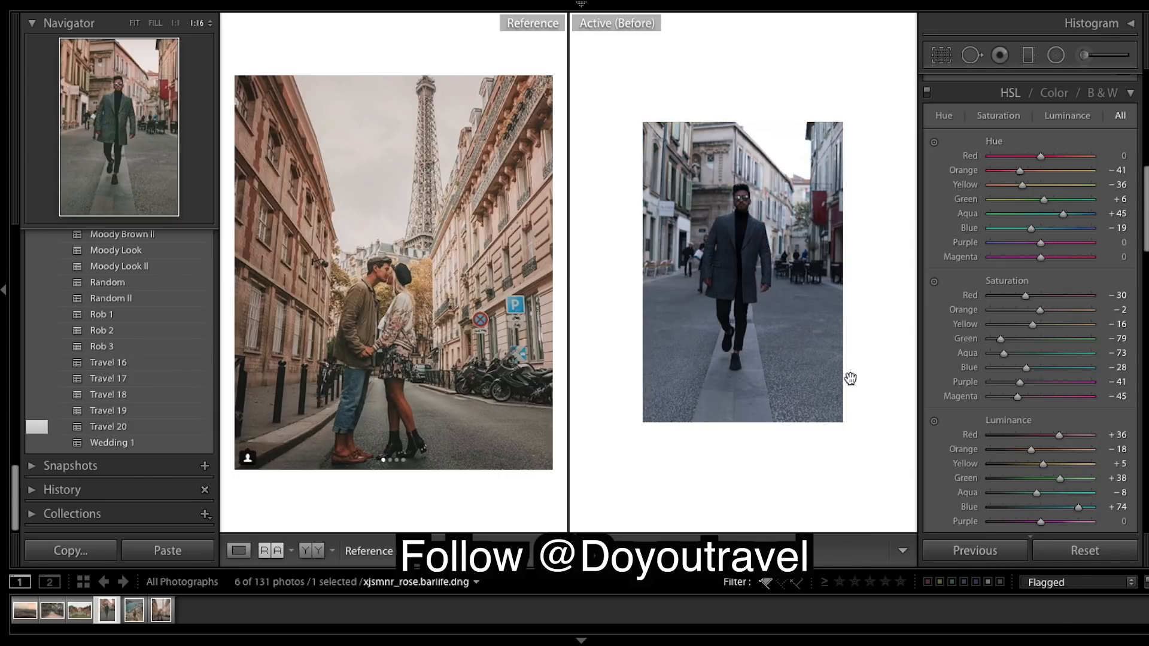
{"action": "key", "text": "backslash"}
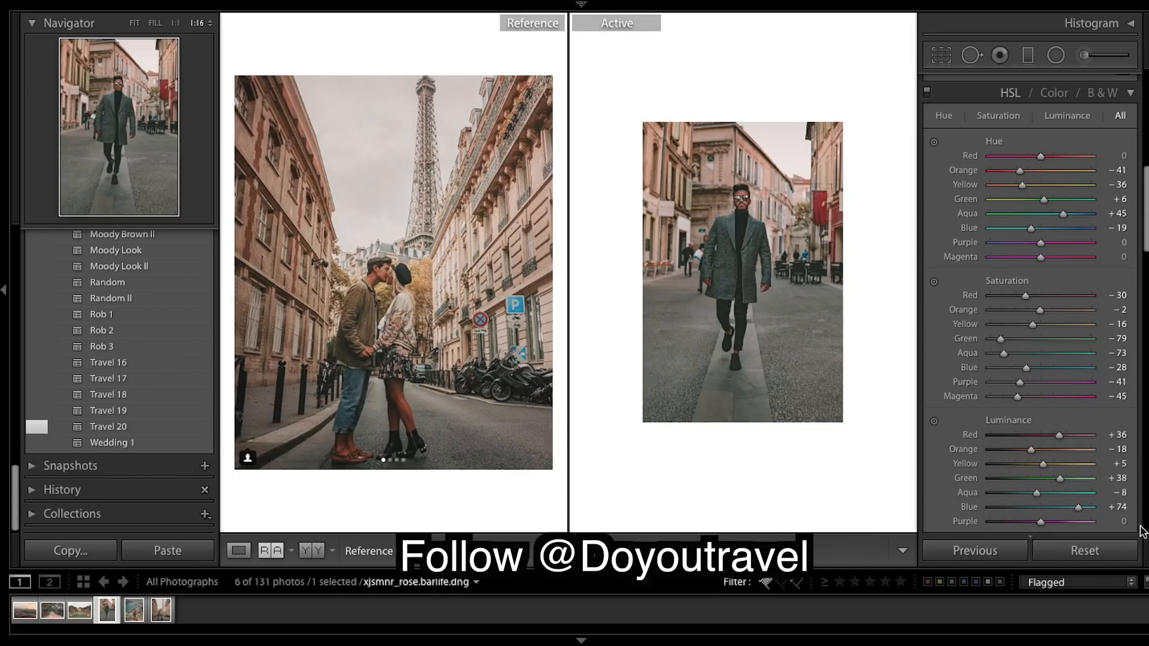
{"action": "key", "text": "backslash"}
{"action": "key", "text": "backslash"}
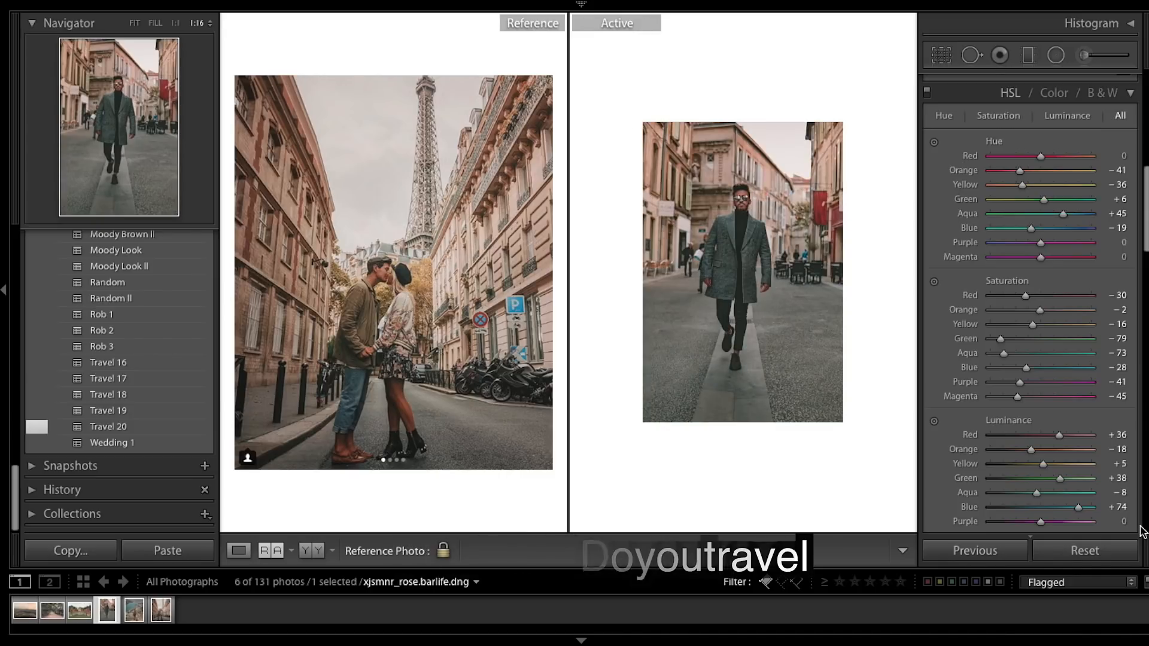